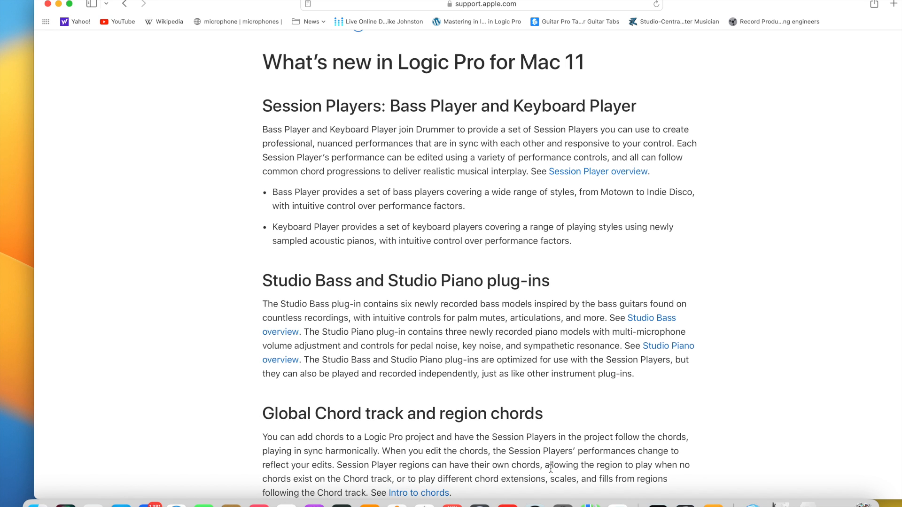
Read the What's new in Logic Pro for Mac 11 sections on Session Players, Studio Bass and Piano, chords and Pitch Source.
scroll(551, 468, down, 3)
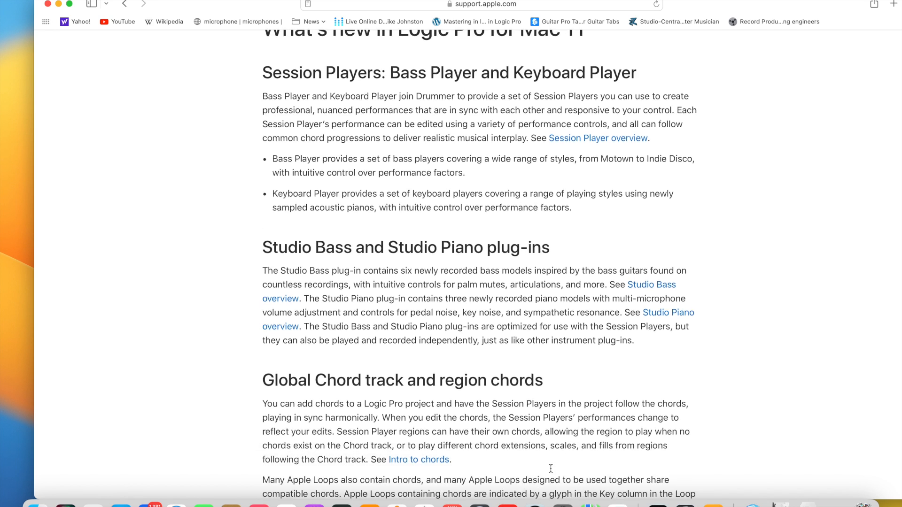
scroll(550, 472, down, 1)
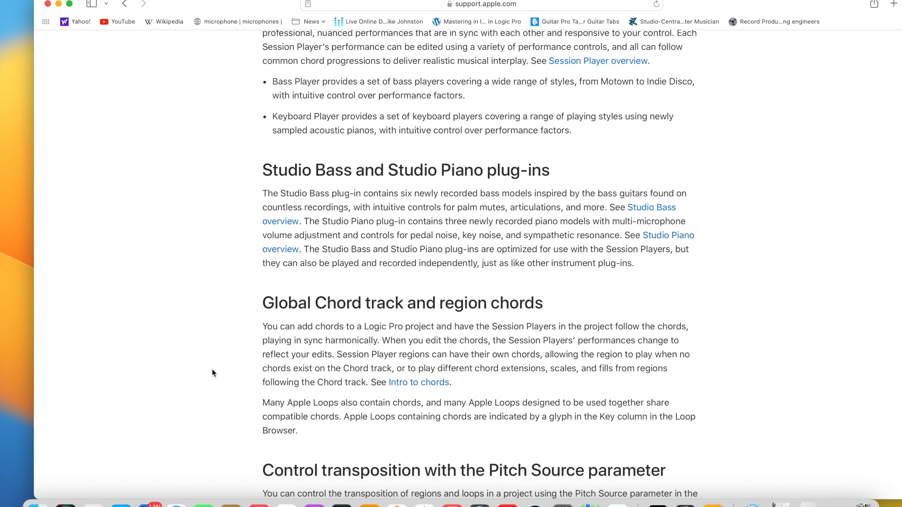
scroll(212, 370, down, 3)
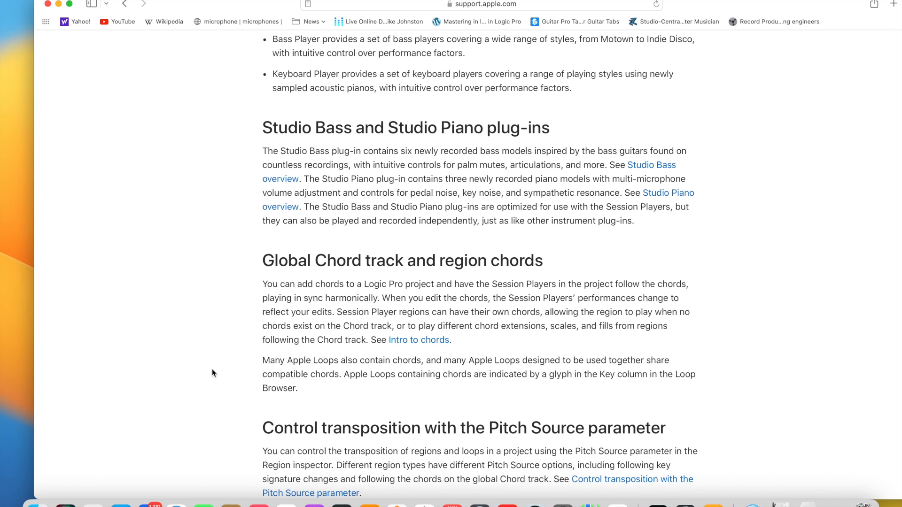
scroll(212, 373, down, 1)
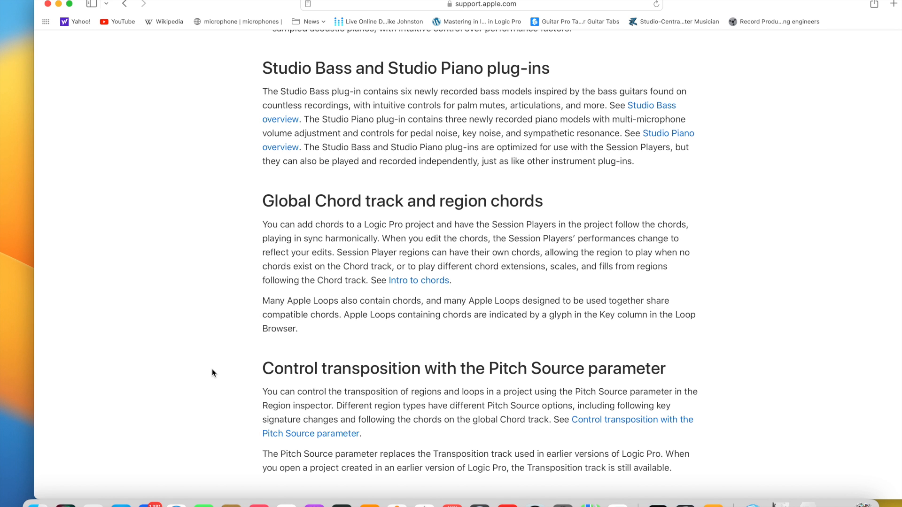
scroll(212, 373, up, 2)
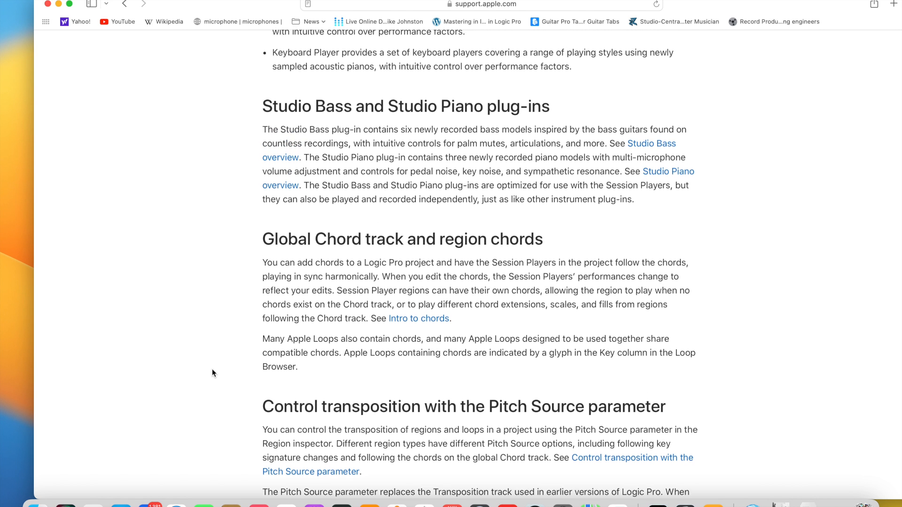
scroll(212, 373, up, 6)
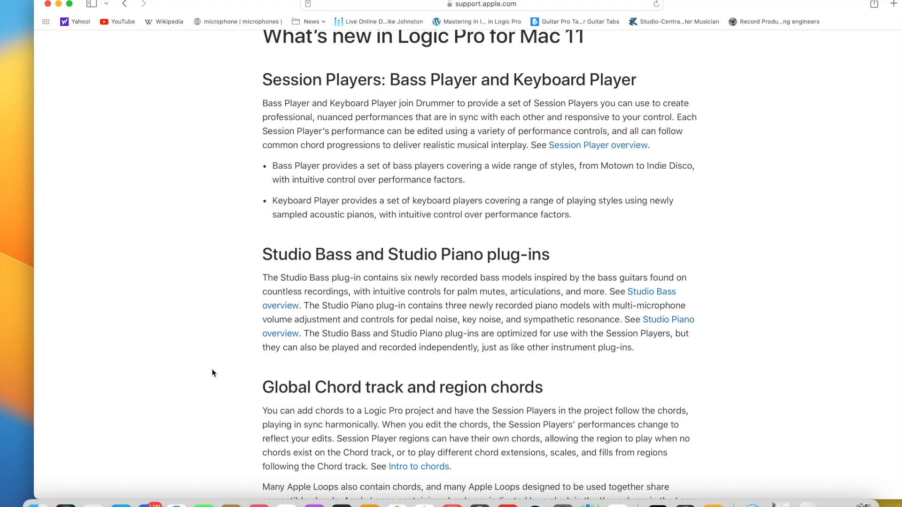
scroll(212, 373, down, 6)
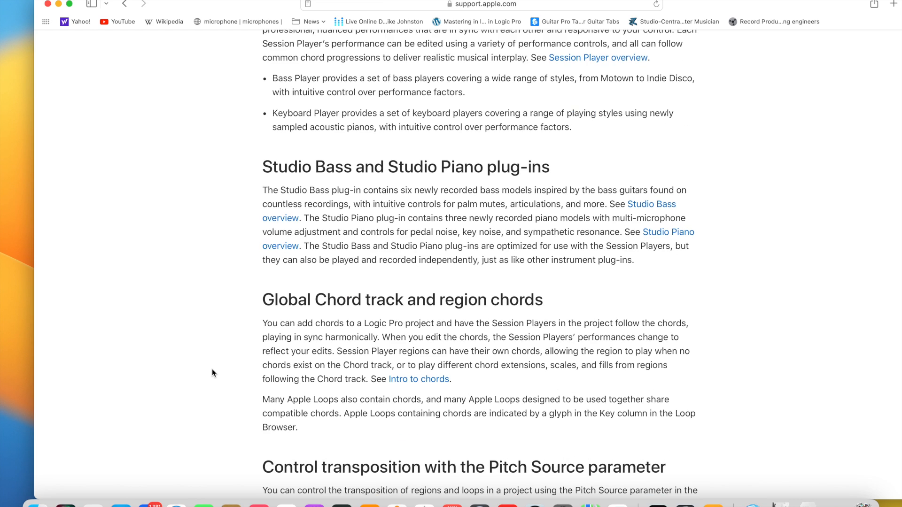
scroll(213, 373, down, 5)
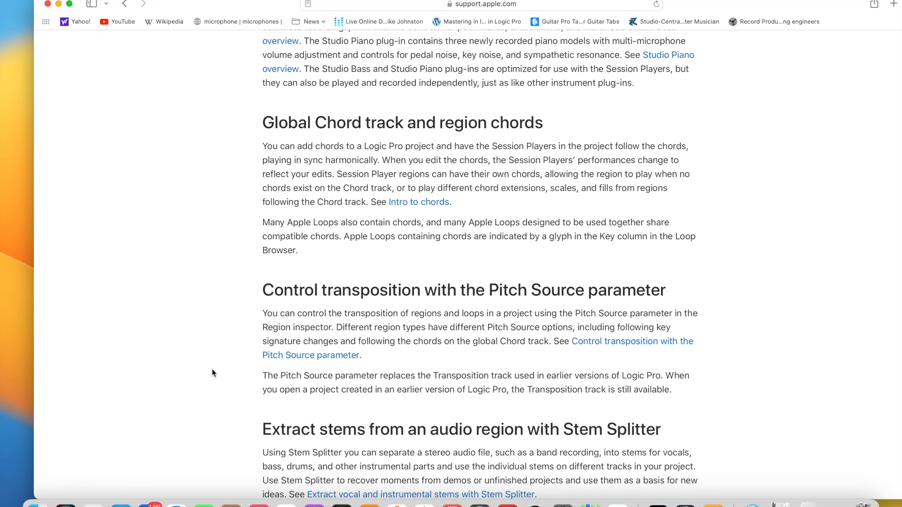
scroll(212, 373, down, 1)
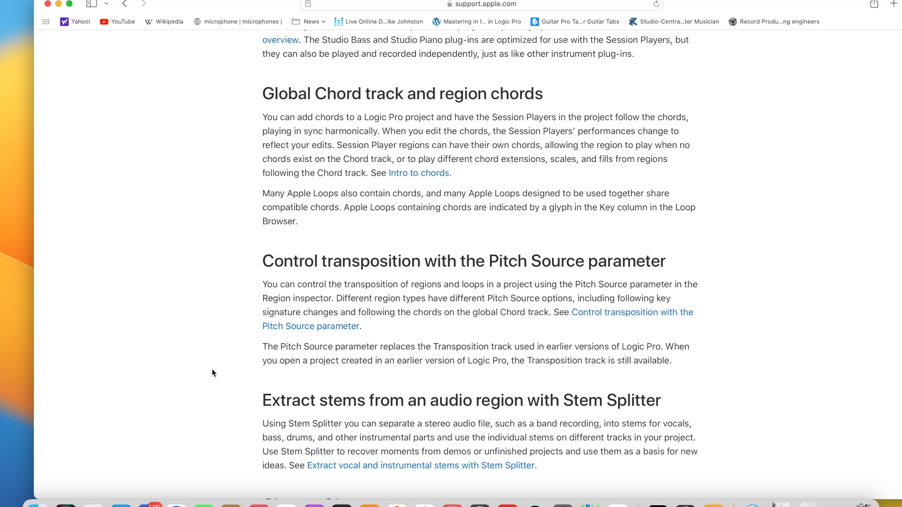
Read the sections on Stem Splitter, ChromaGlow, Internal MIDI In, Dolby Atmos, Producer packs and Other features.
scroll(212, 373, down, 12)
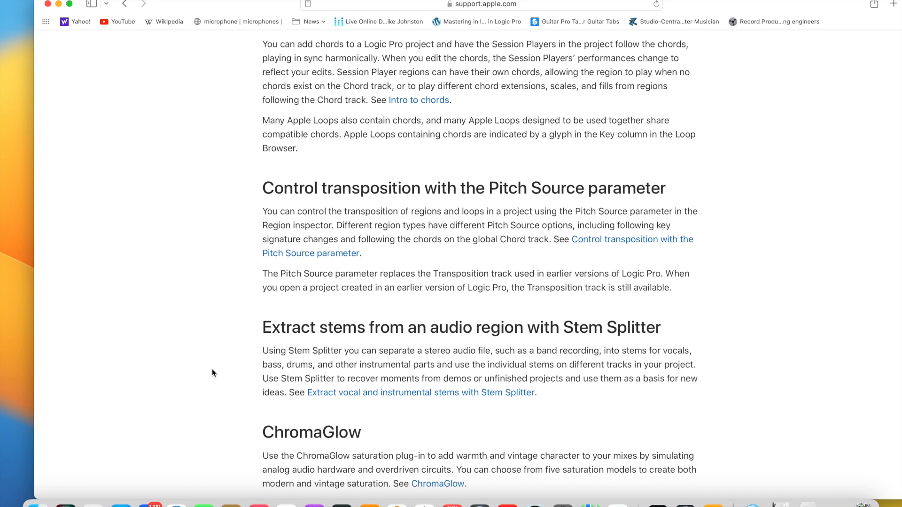
scroll(212, 373, down, 4)
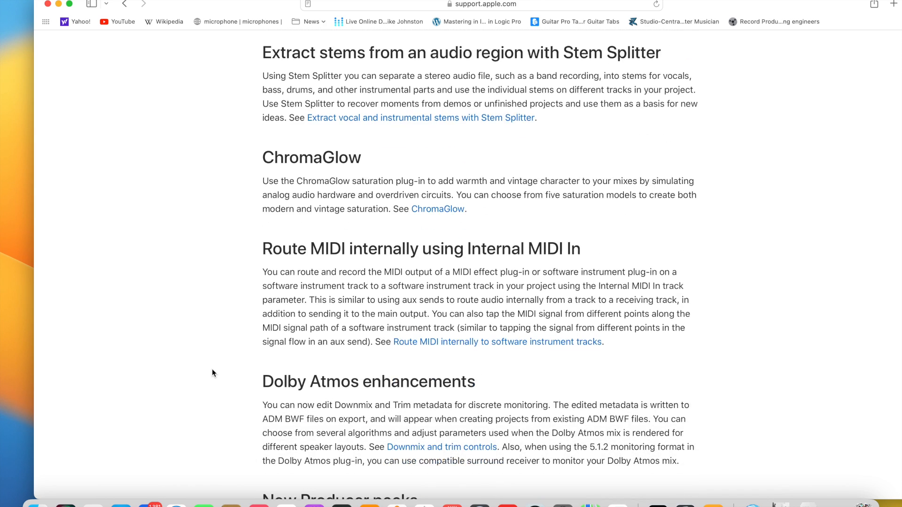
scroll(213, 373, up, 1)
scroll(213, 374, down, 2)
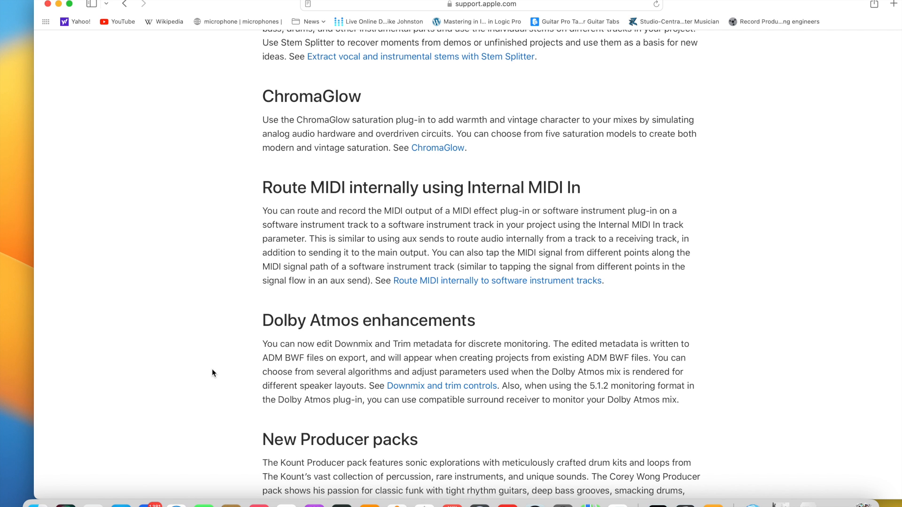
scroll(213, 373, down, 3)
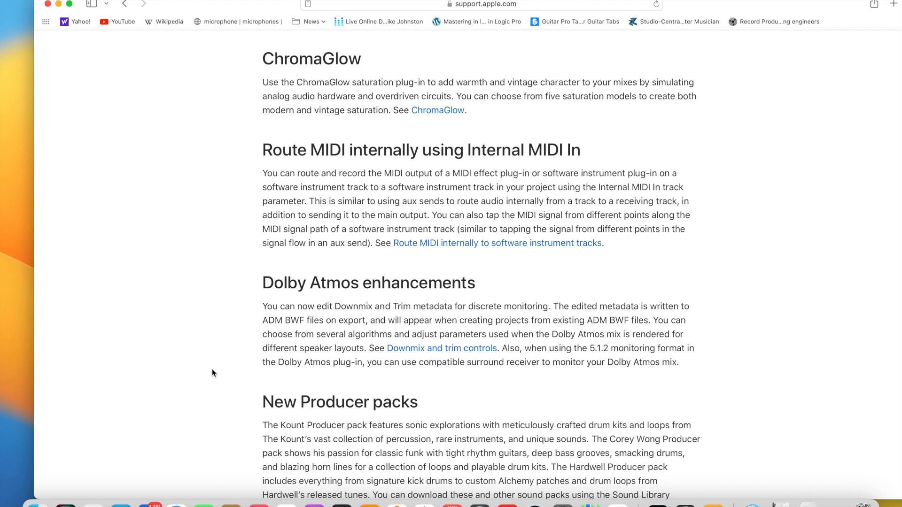
scroll(213, 371, down, 10)
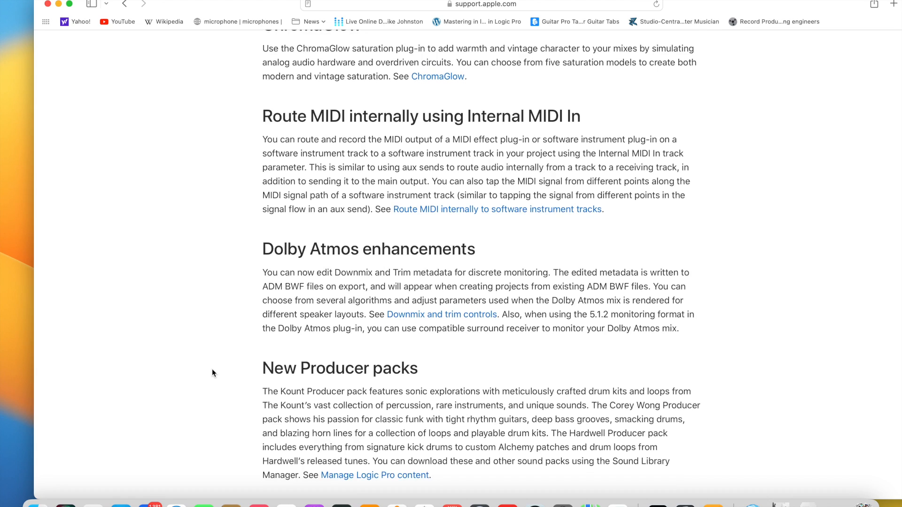
scroll(212, 373, down, 8)
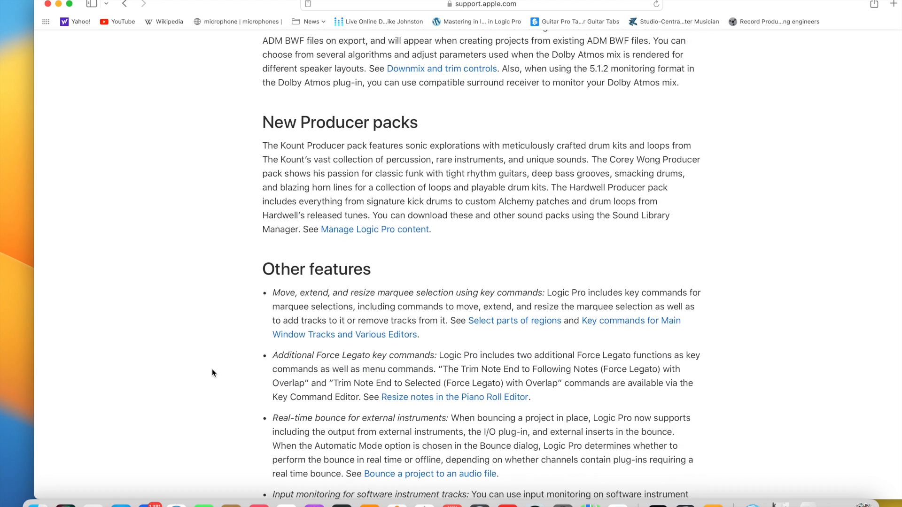
scroll(212, 373, down, 2)
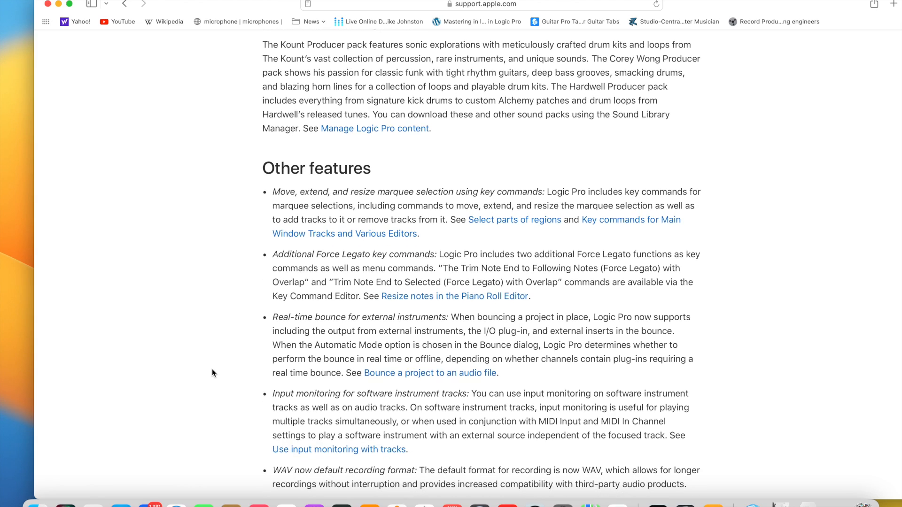
scroll(213, 373, down, 1)
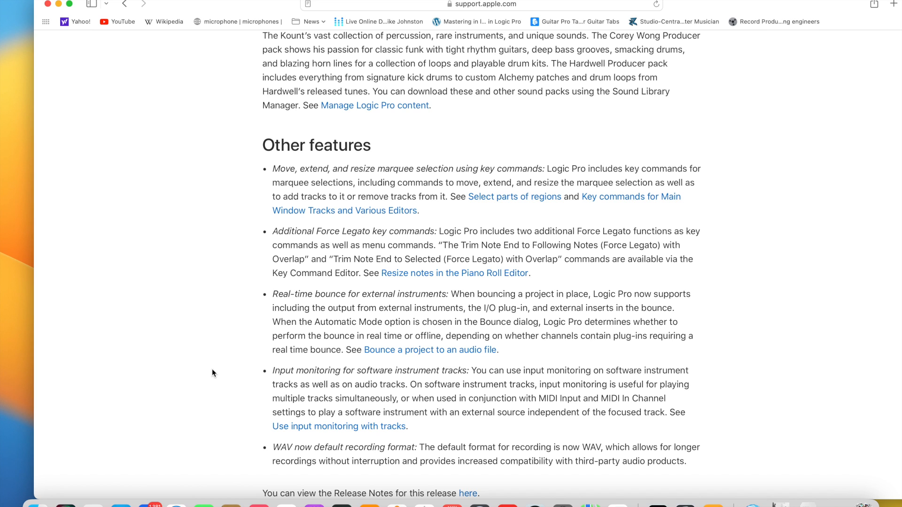
Go back to the start of the feature list and review it down to the Stem Splitter and ChromaGlow sections.
scroll(212, 371, up, 15)
scroll(212, 370, up, 10)
scroll(212, 370, up, 7)
scroll(212, 370, up, 3)
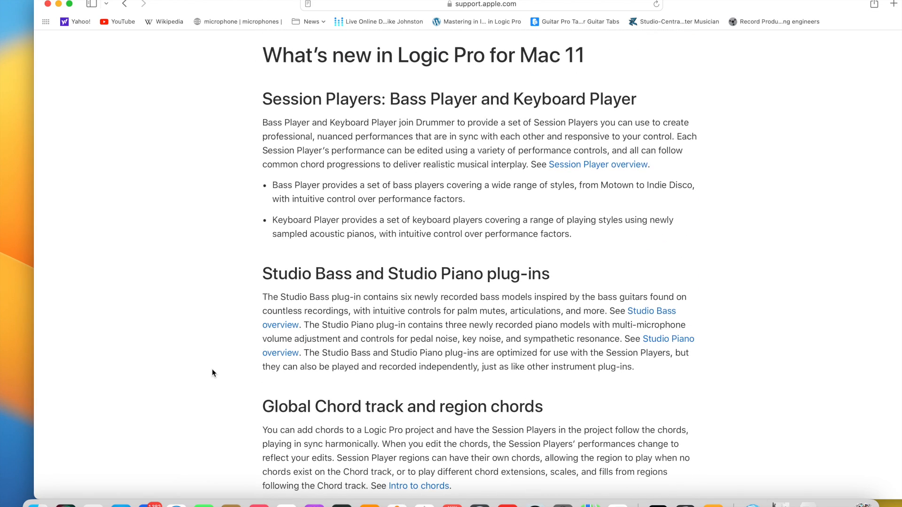
scroll(212, 373, down, 4)
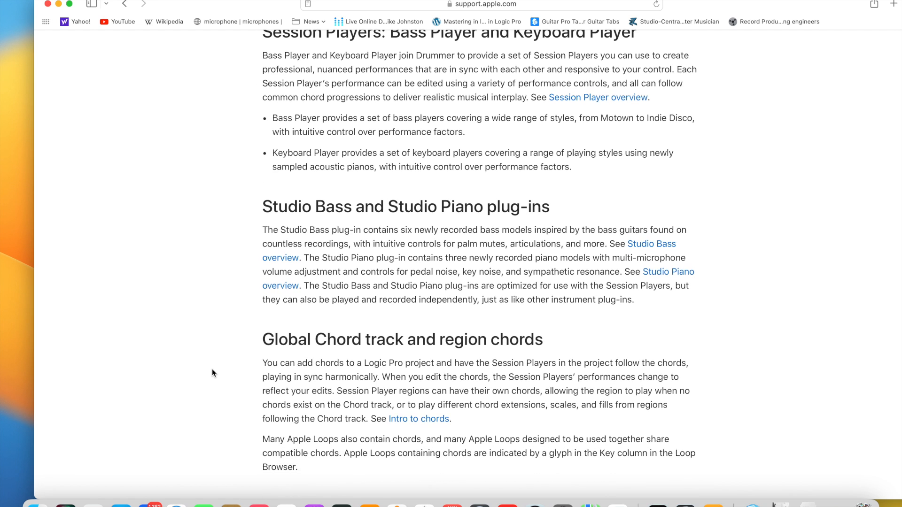
scroll(212, 373, down, 2)
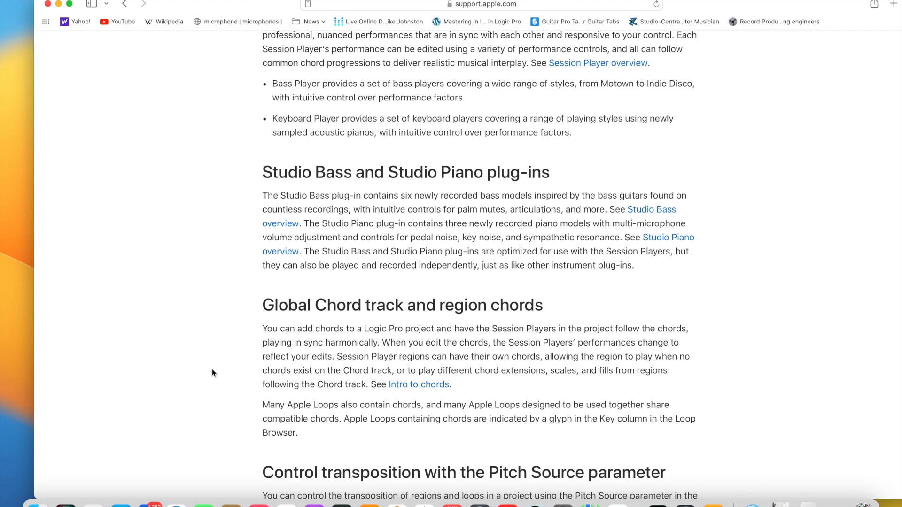
scroll(213, 373, down, 3)
scroll(213, 373, down, 12)
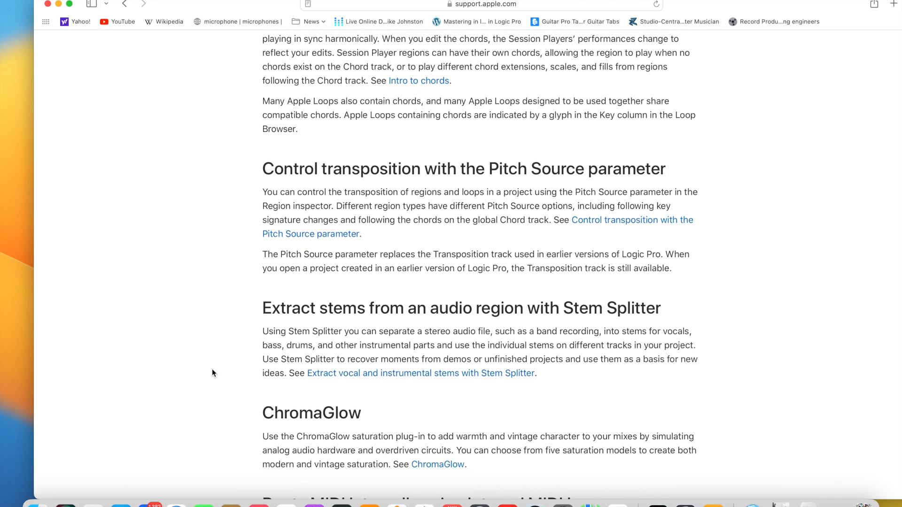
scroll(212, 373, down, 1)
scroll(213, 373, down, 2)
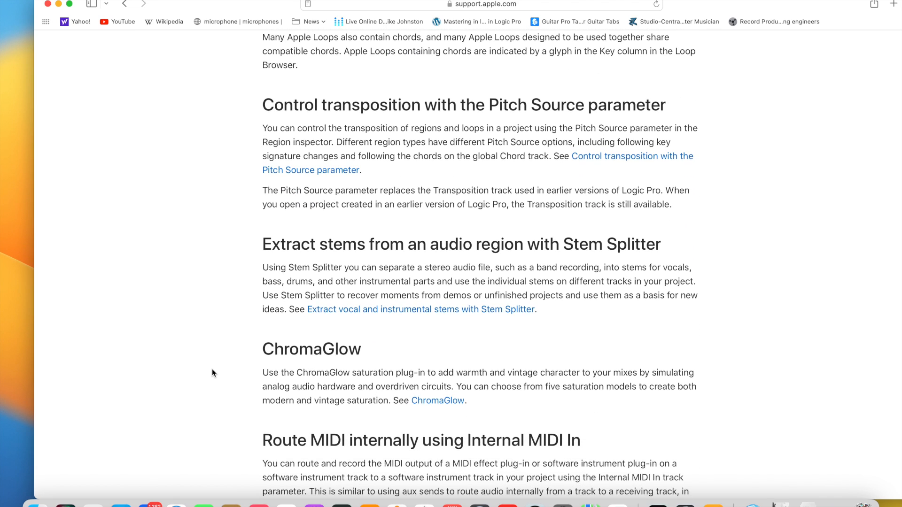
scroll(212, 373, down, 1)
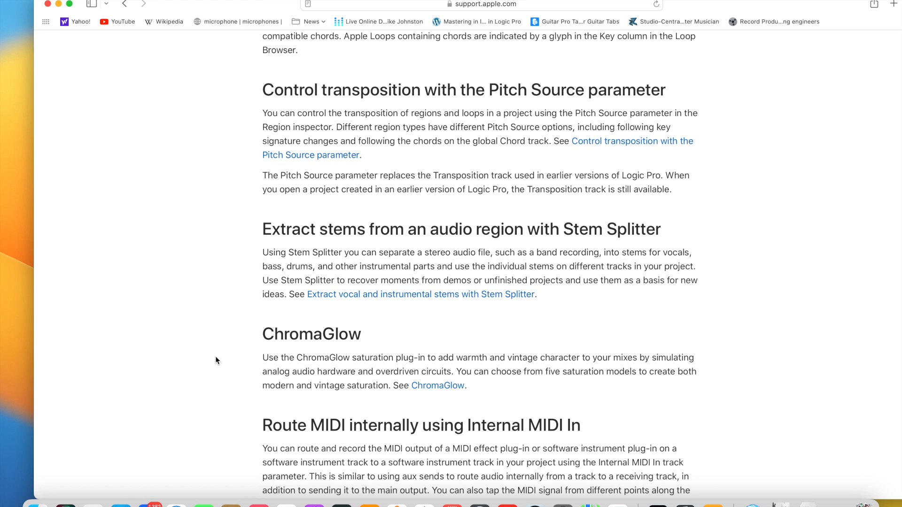
Open the Stem Splitter guide page, highlight the sentence about Mac availability, and return to the feature list.
click(404, 296)
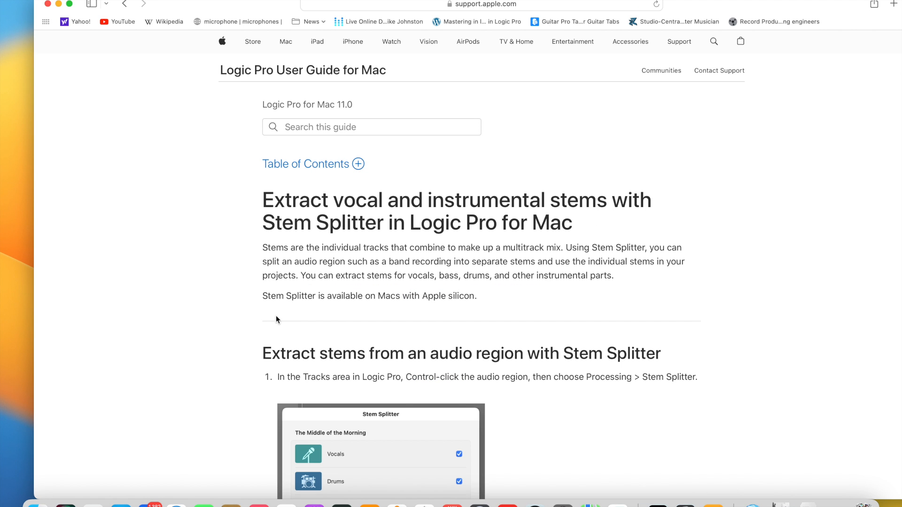
drag(263, 297, 492, 296)
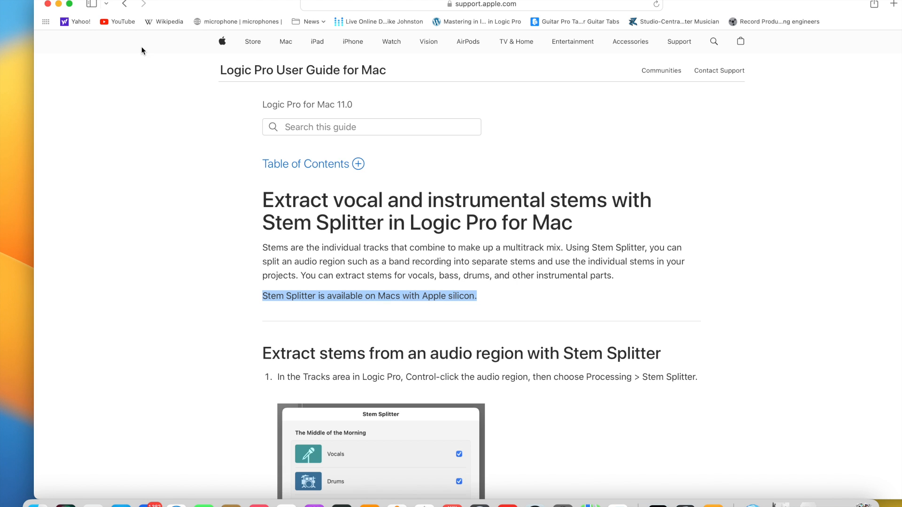
click(123, 7)
Open the ChromaGlow guide page, highlight its sentence about Mac availability, and return to the feature list.
scroll(183, 251, down, 3)
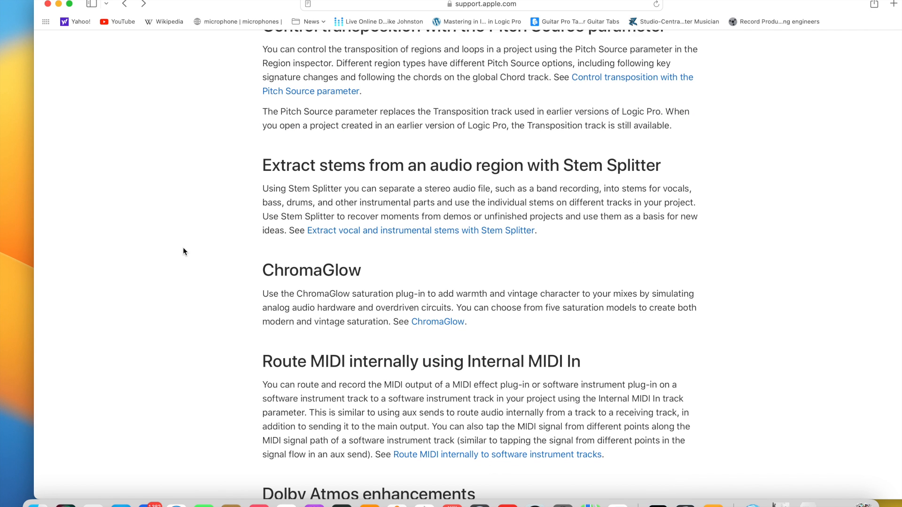
scroll(183, 252, down, 2)
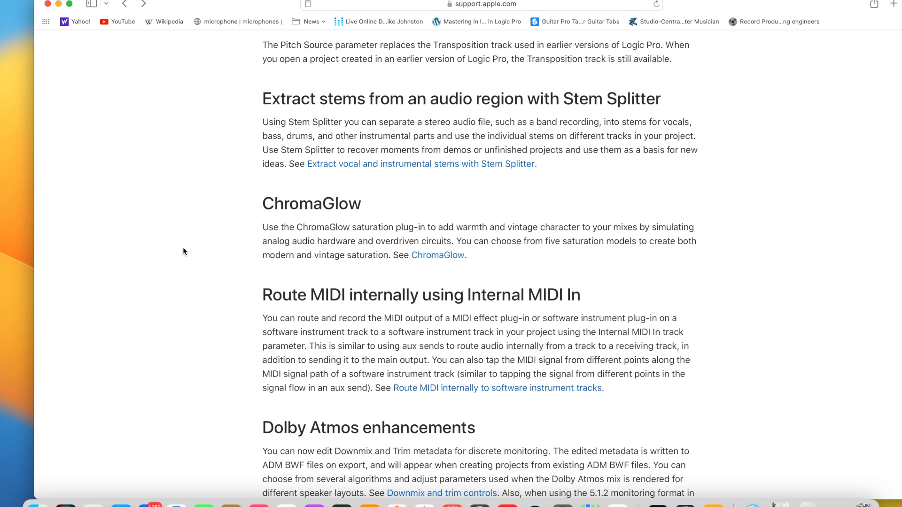
click(445, 257)
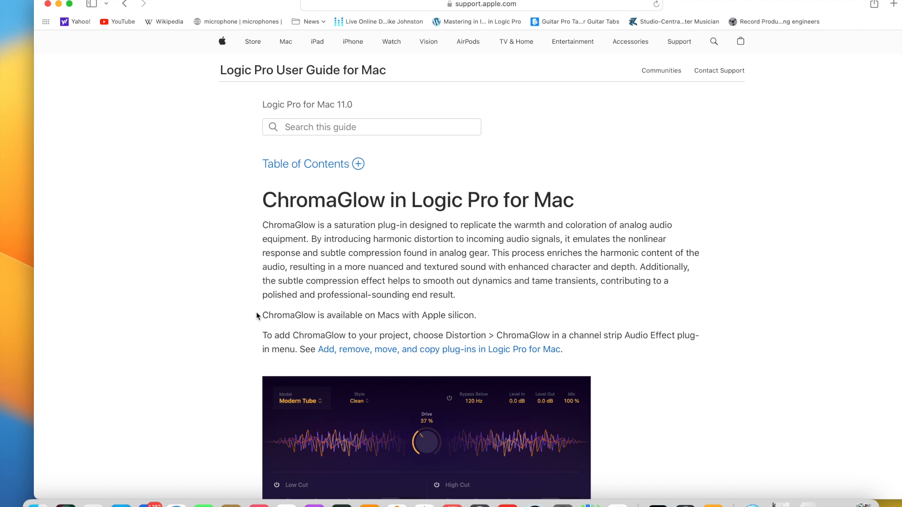
drag(264, 315, 435, 322)
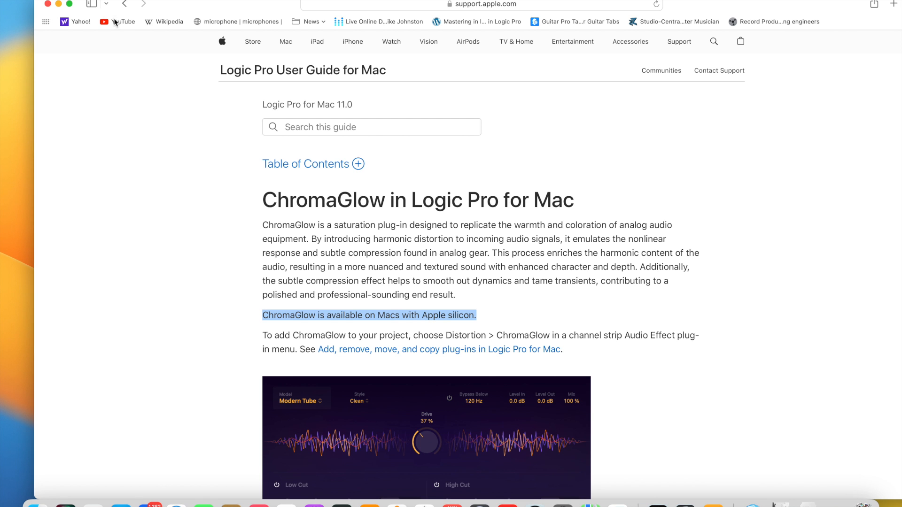
click(125, 5)
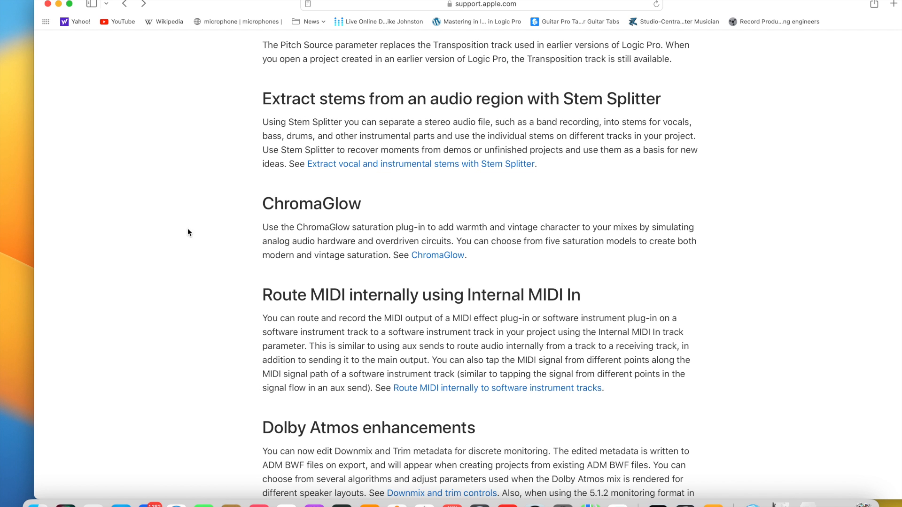
Switch to the Logic Pro 11 Demo project and bring up the Music app, placing its window below the Audio 1 track.
scroll(185, 250, down, 7)
scroll(186, 254, up, 5)
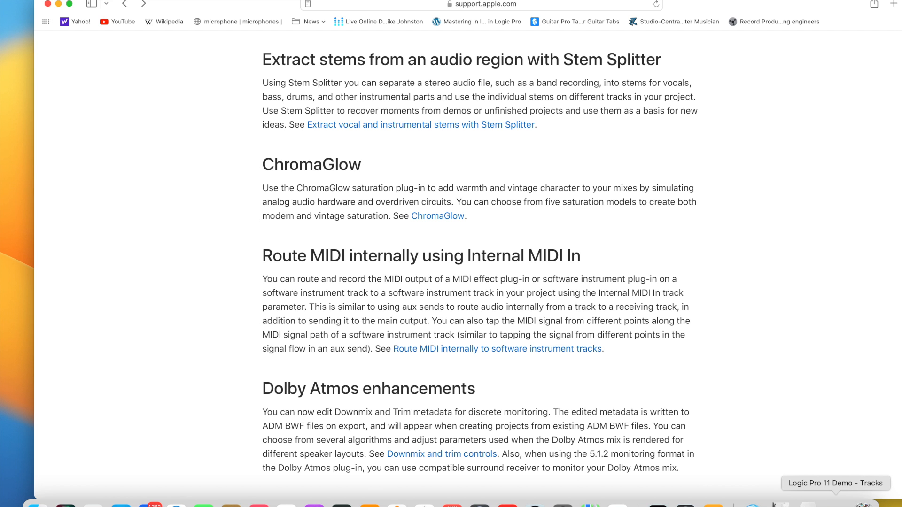
click(836, 504)
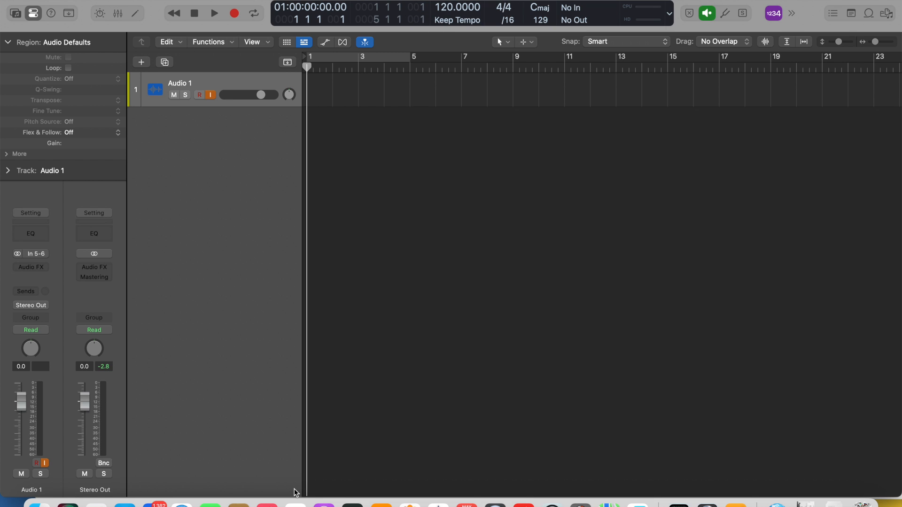
click(267, 504)
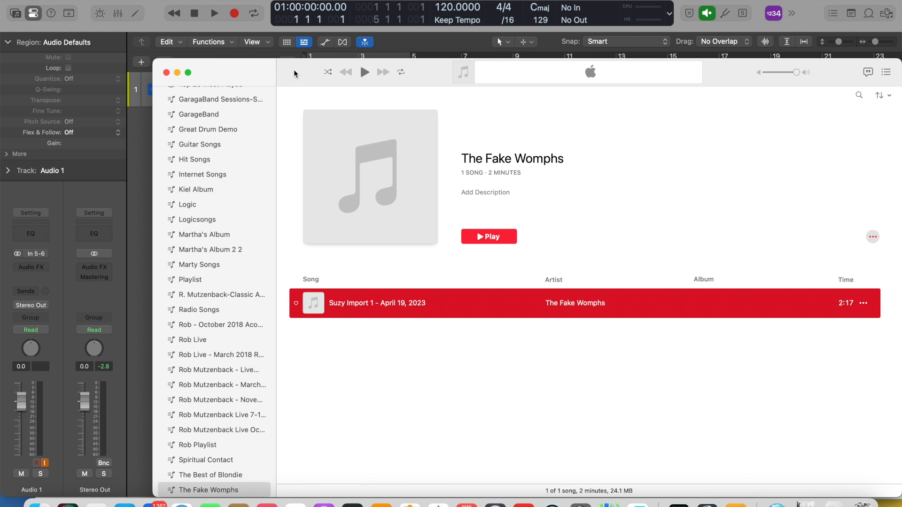
drag(307, 75, 301, 136)
Import "Suzy Import 1 - April 19, 2023" from the Music app onto the Audio 1 track, converting the file's sample rate and importing its tempo information.
click(420, 368)
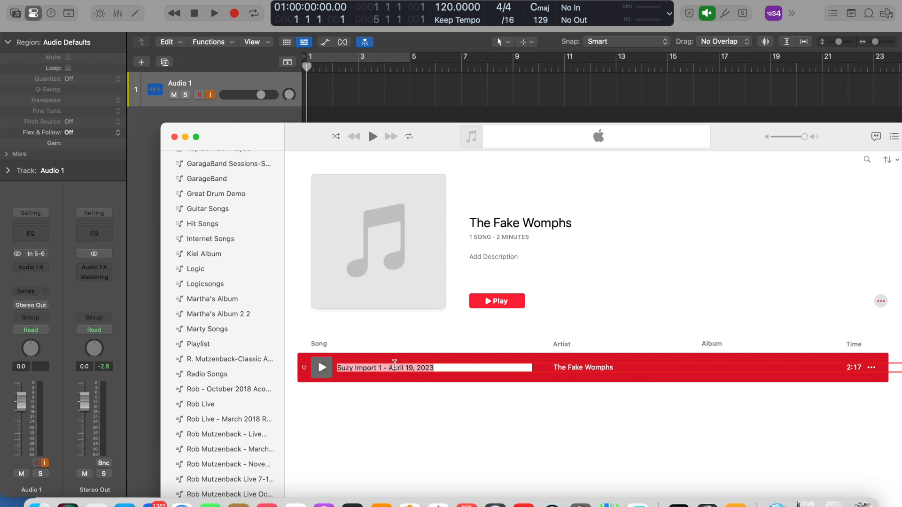
click(649, 370)
drag(437, 363, 314, 85)
drag(298, 137, 313, 301)
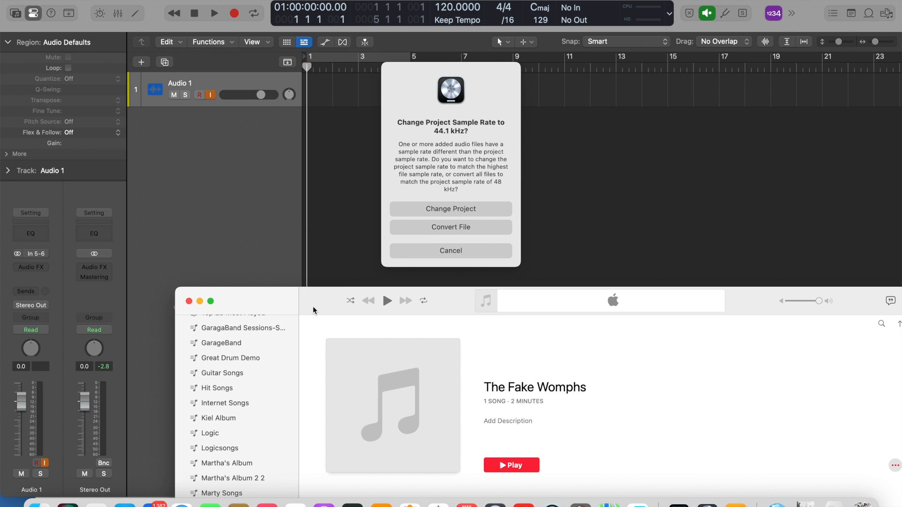
click(450, 227)
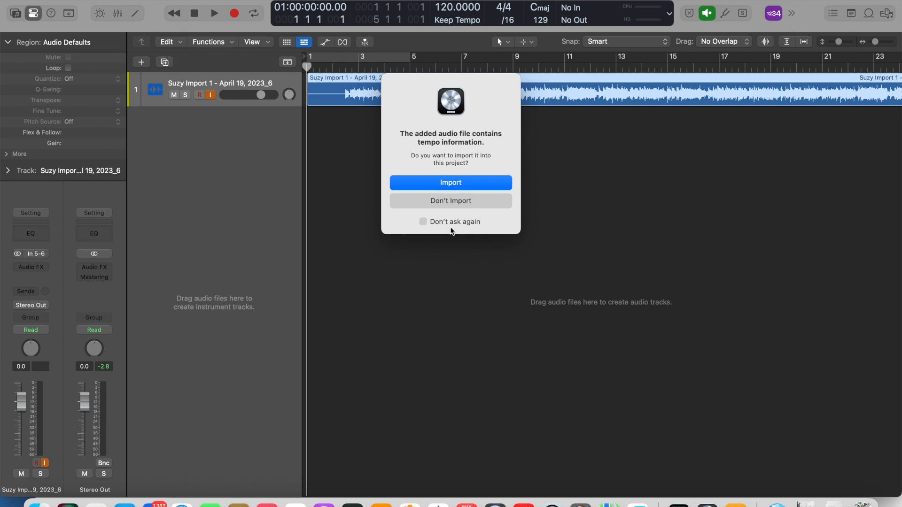
click(456, 182)
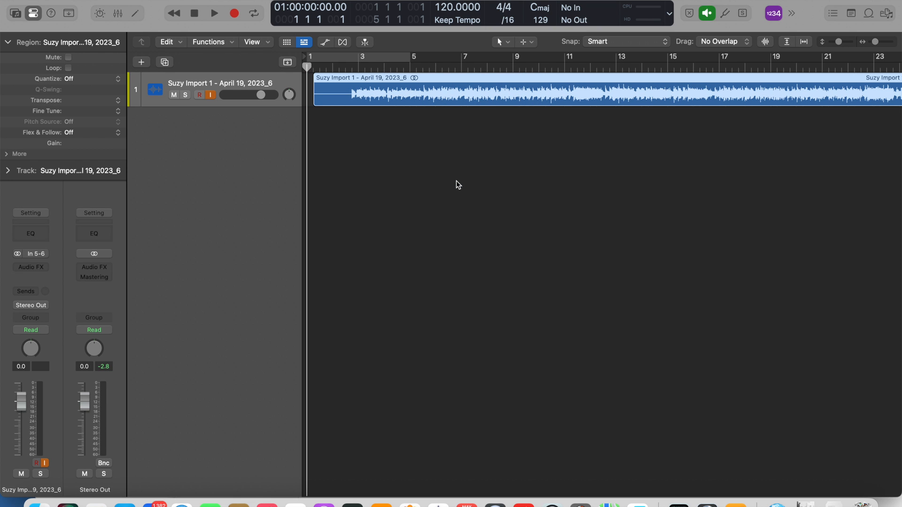
Look through the imported region's available commands as far as Processing, and close the list without choosing one.
right_click(453, 91)
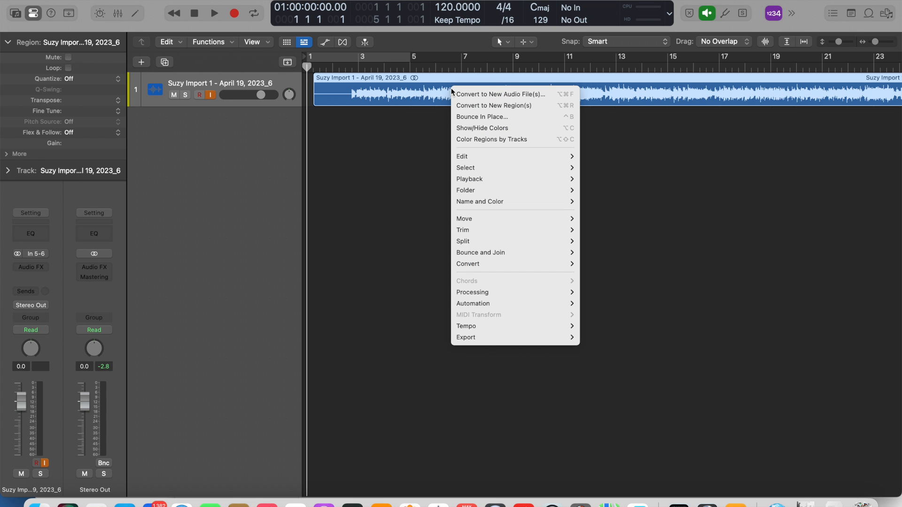
mouse_move(487, 293)
click(244, 1)
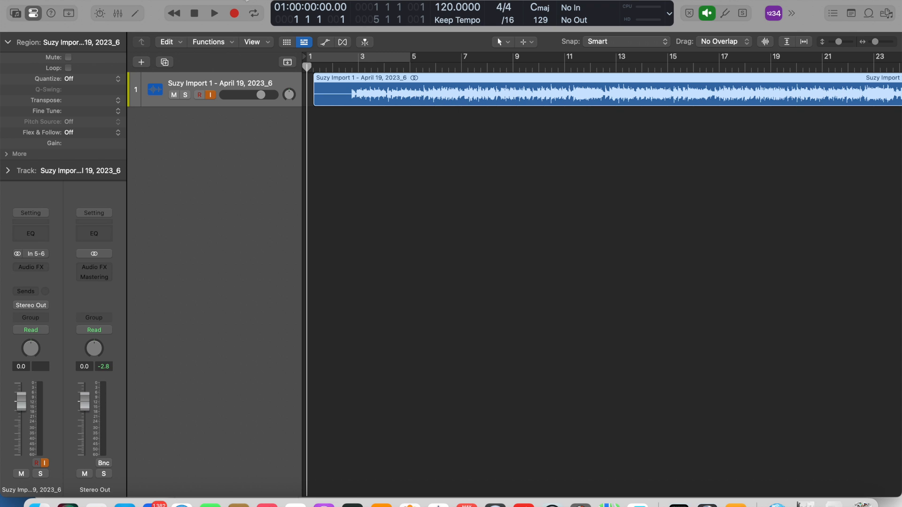
Check which Distortion plug-ins are available for the Stereo Out channel without inserting one.
click(109, 267)
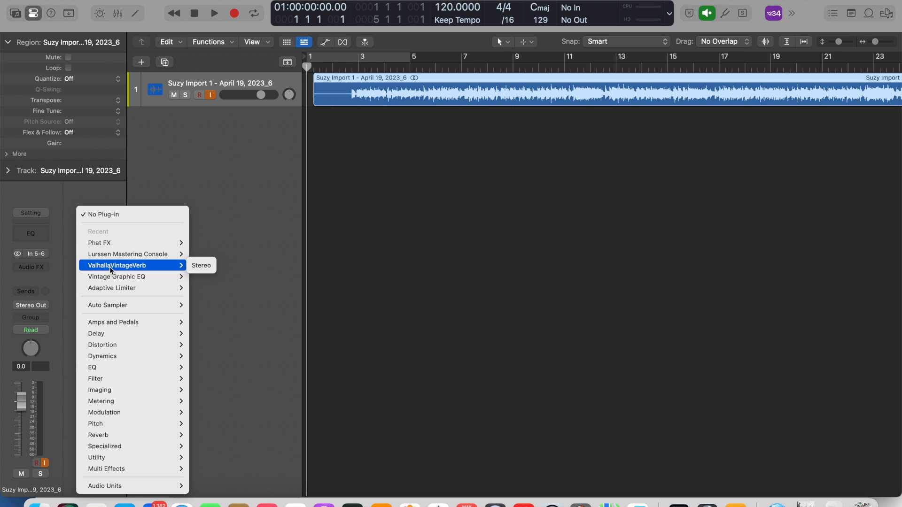
mouse_move(107, 348)
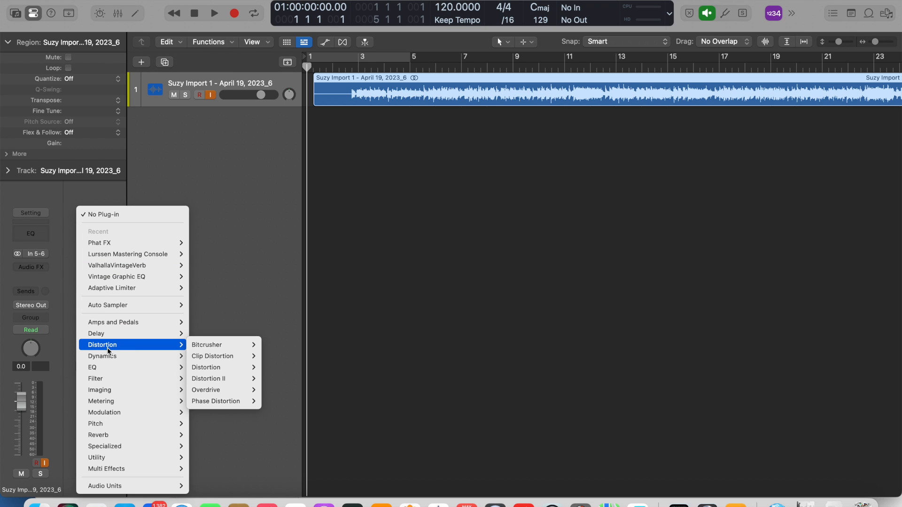
mouse_move(221, 348)
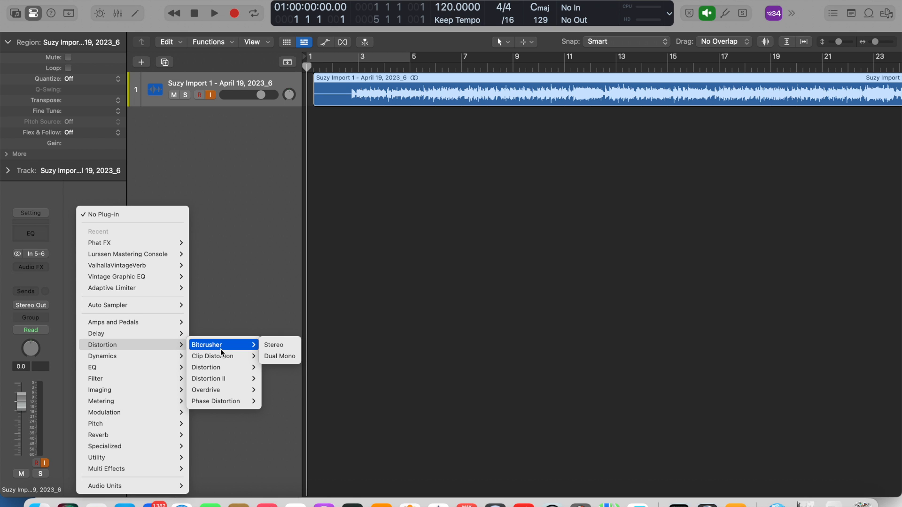
click(207, 148)
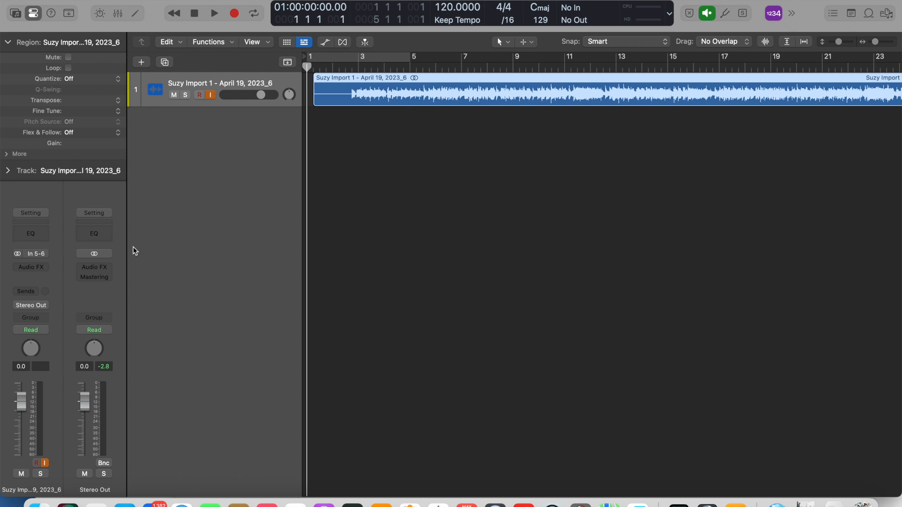
Set up Mastering Assistant on the Stereo Out channel, review its Character options, and close the plug-in window.
click(97, 281)
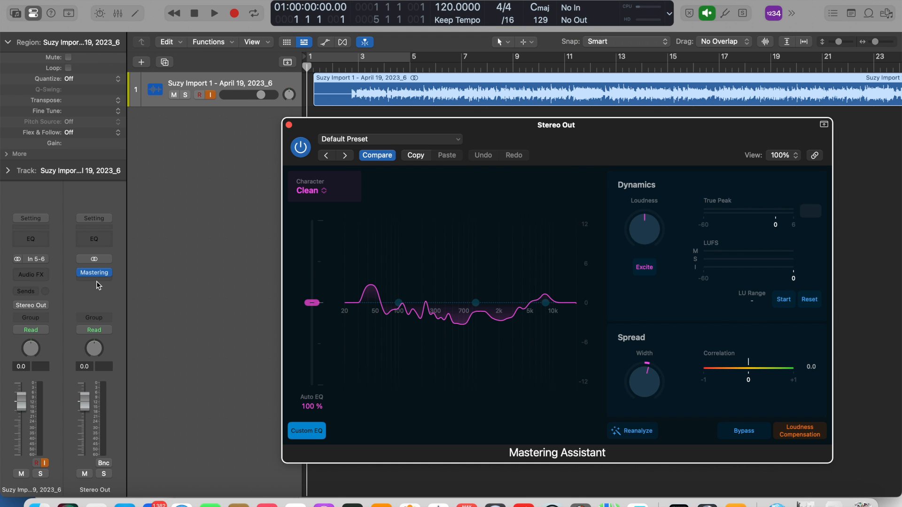
drag(411, 125, 238, 96)
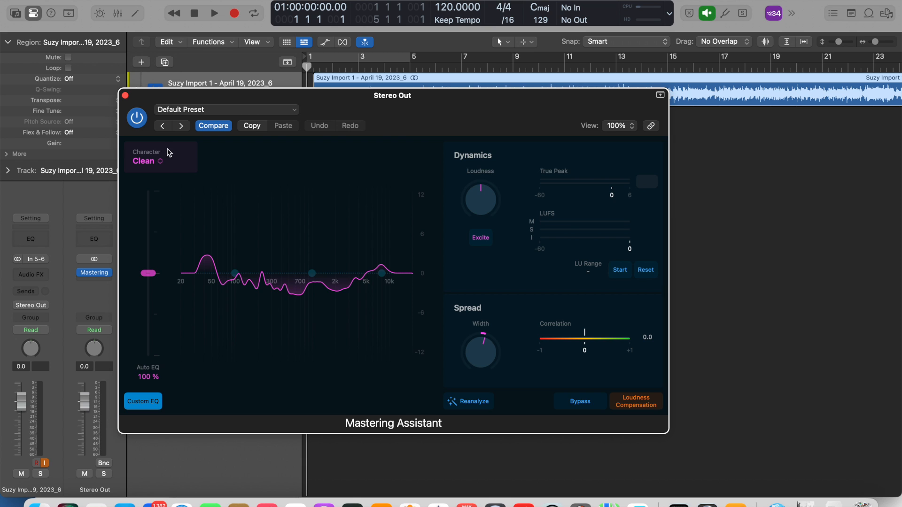
click(160, 162)
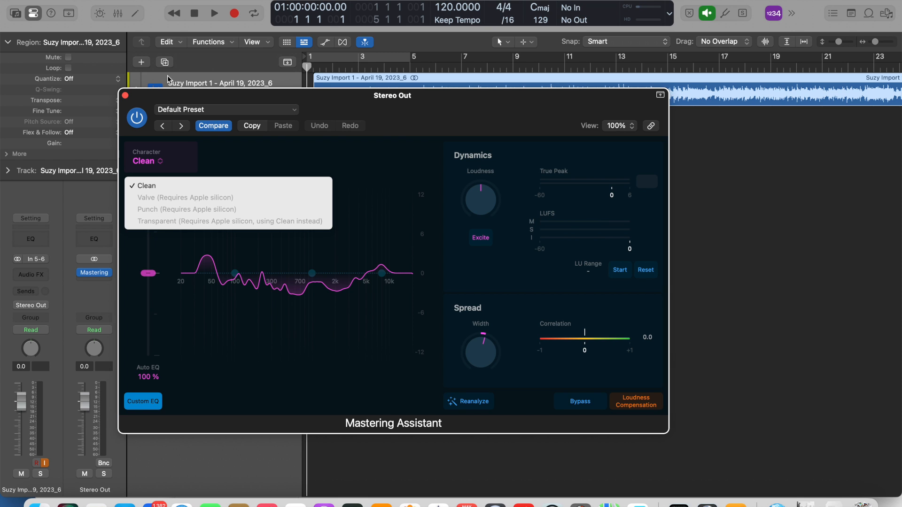
click(145, 99)
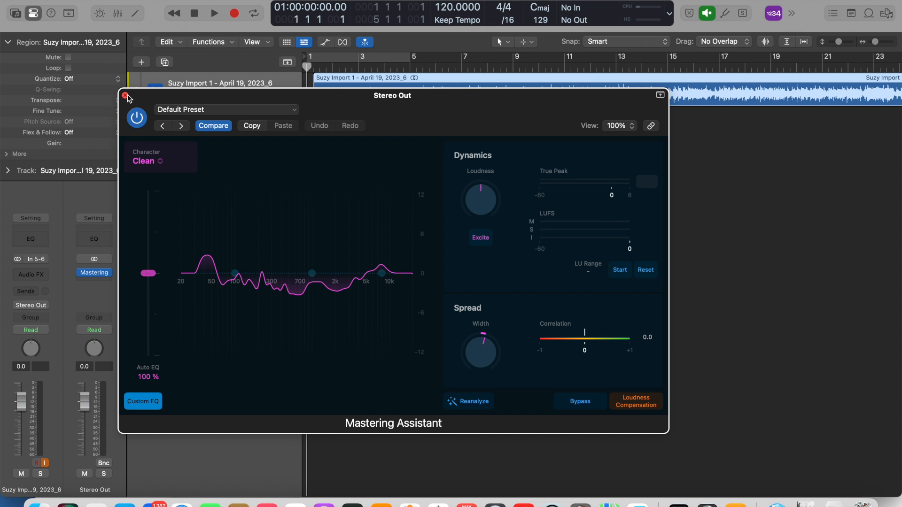
click(125, 95)
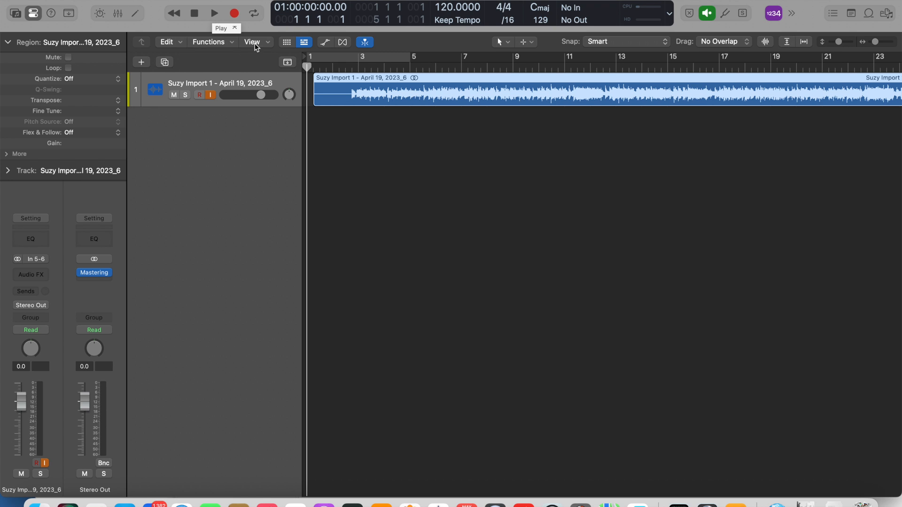
Play the imported song from the beginning to about bar 17, stop playback, and mute its track.
click(345, 68)
click(214, 14)
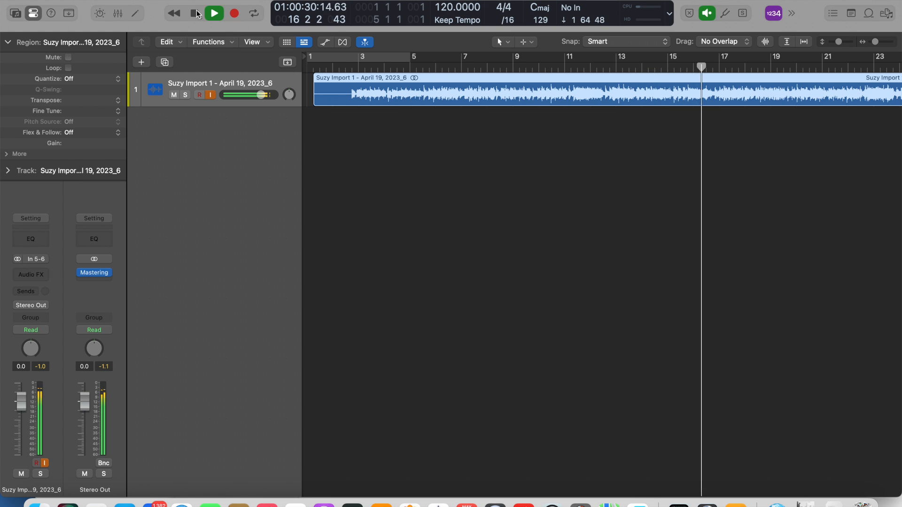
click(196, 13)
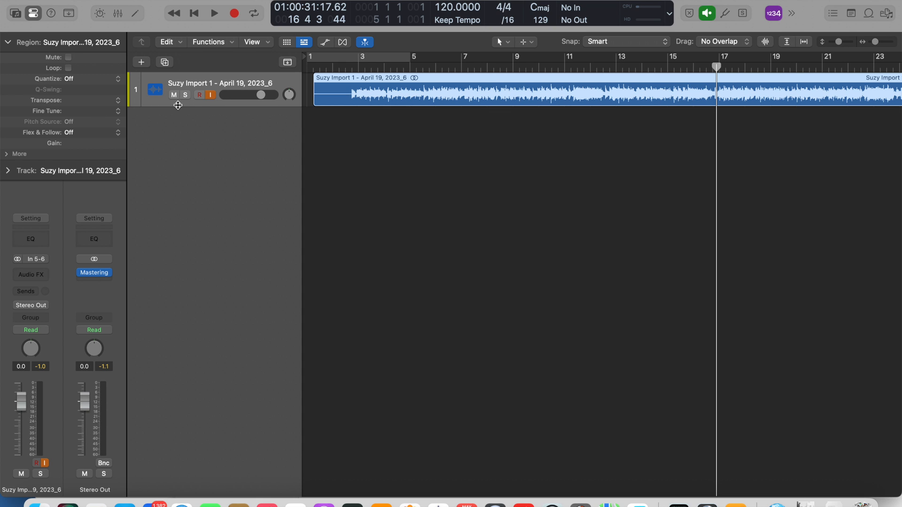
click(174, 96)
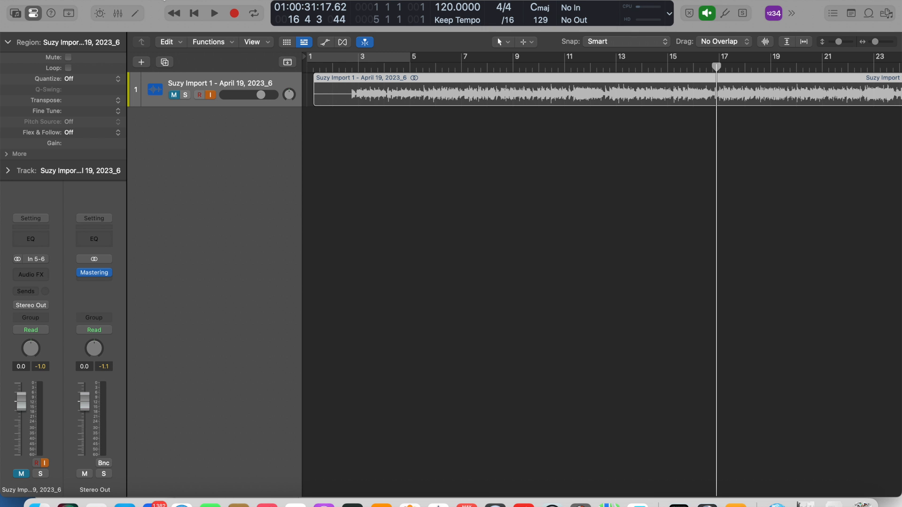
Minimise the Apple support page and Music windows, and bring the LALAL.AI browser window into full view.
drag(158, 7, 165, 65)
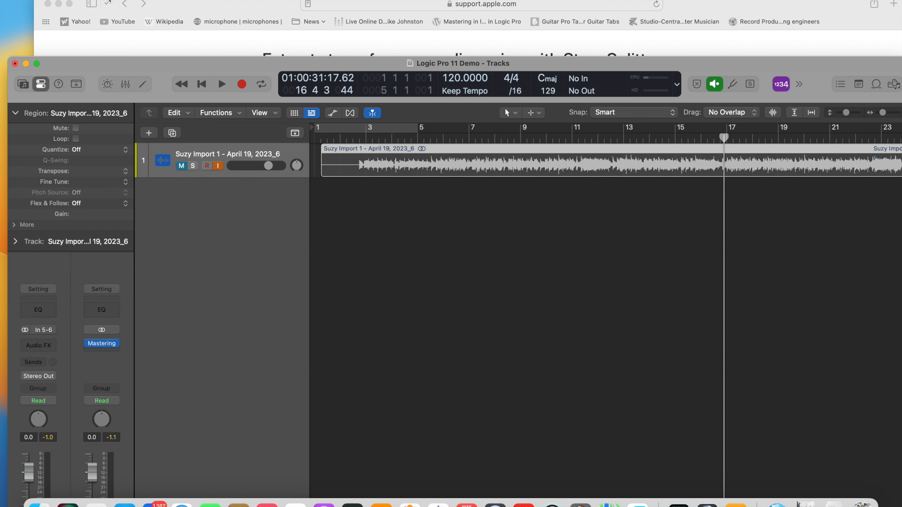
click(59, 3)
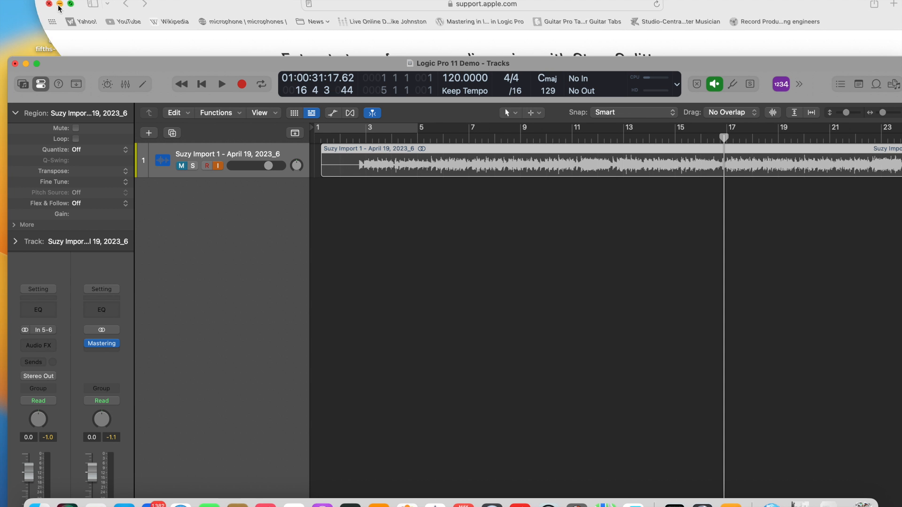
drag(246, 65, 261, 191)
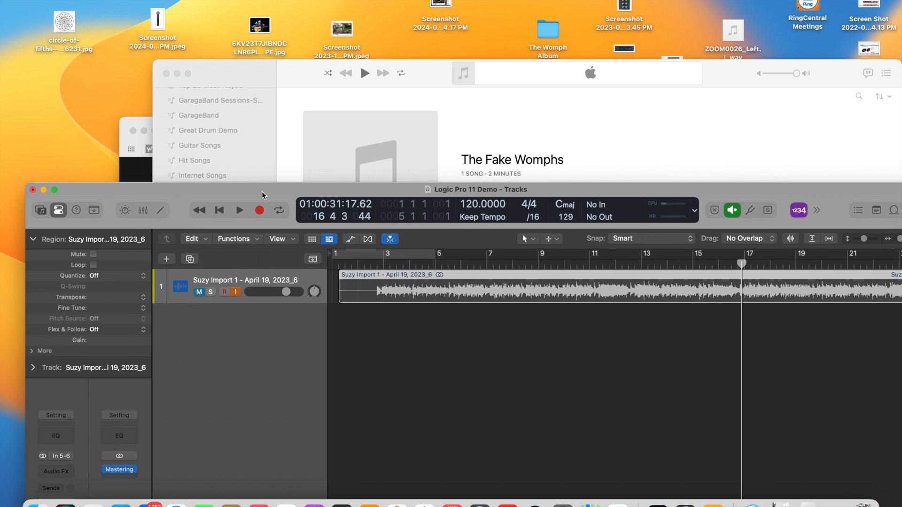
click(177, 73)
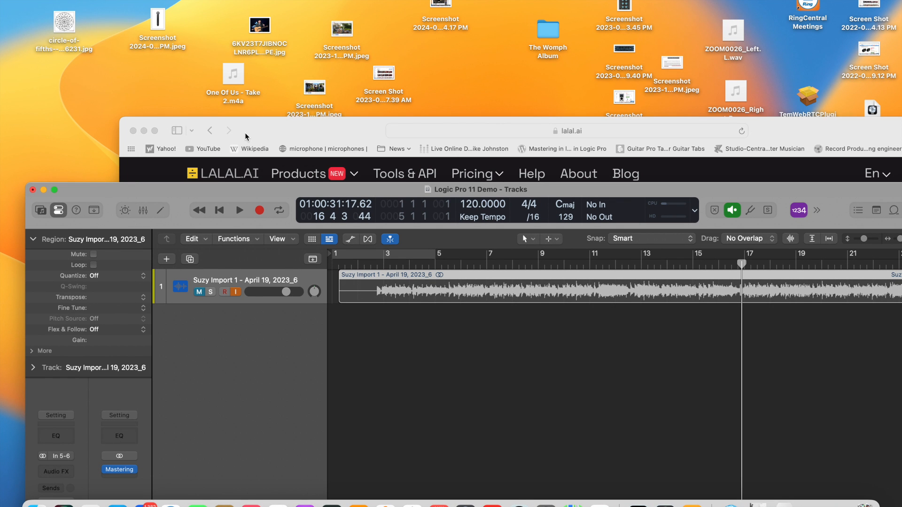
drag(244, 129, 148, 2)
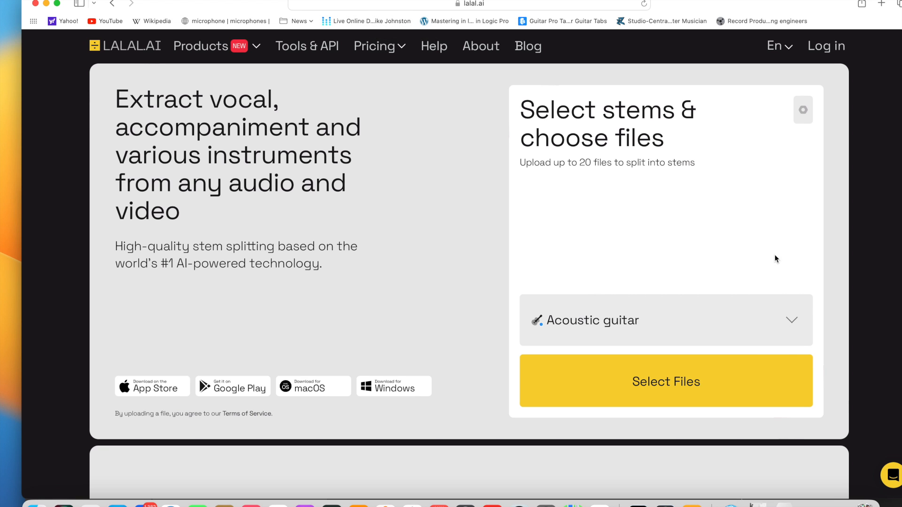
Review LALAL.AI's list of stem types without changing the selection, and open the Package Pricing page.
click(796, 320)
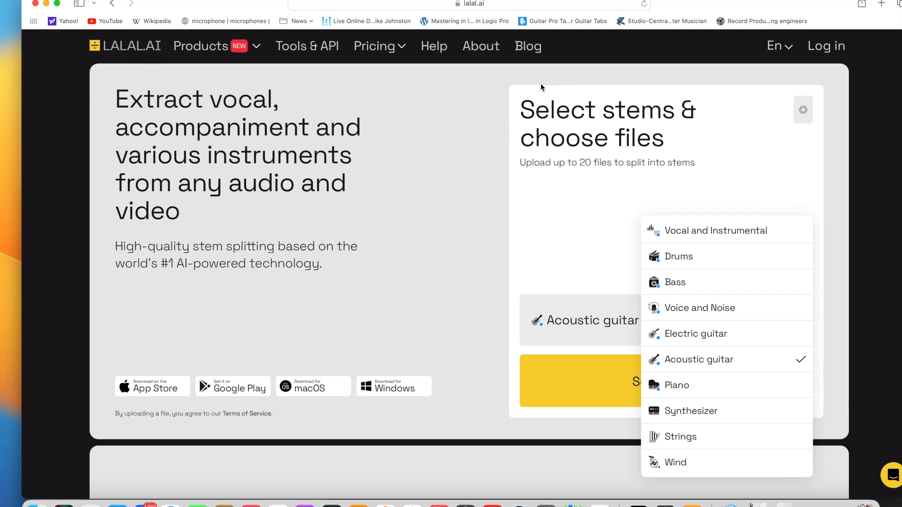
click(393, 95)
mouse_move(403, 48)
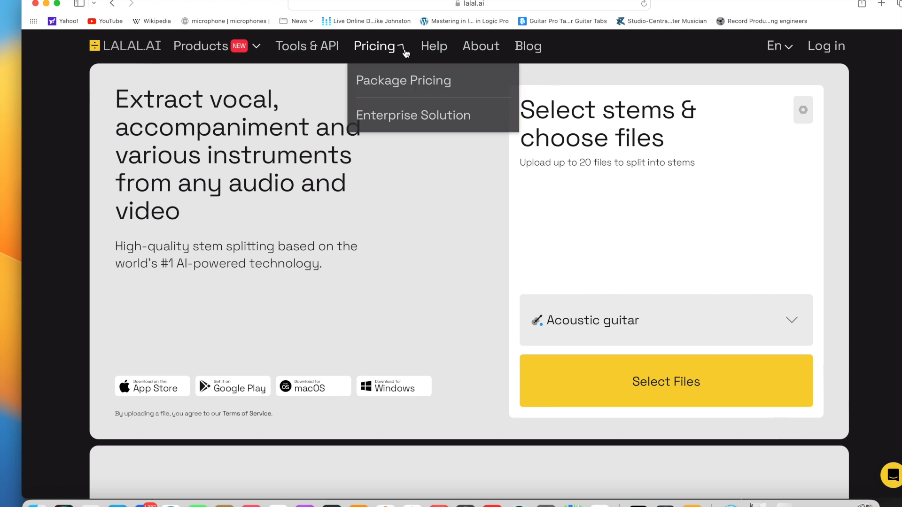
click(389, 83)
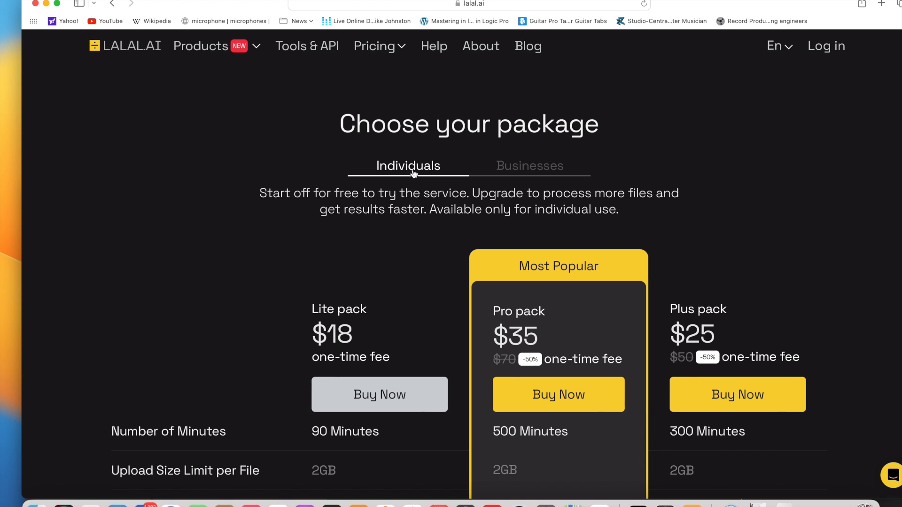
Minimise the LALAL.AI browser window and move the Logic Pro 11 Demo project window back into full view.
drag(183, 3, 232, 21)
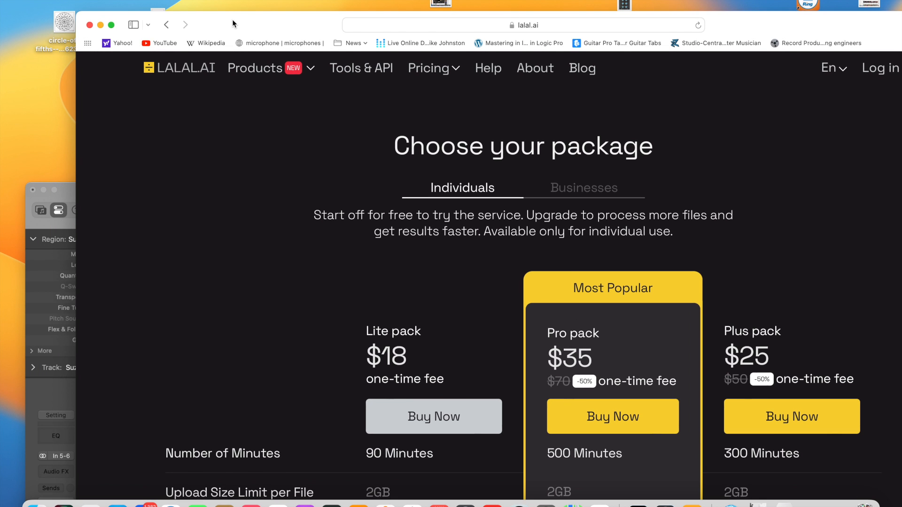
click(101, 25)
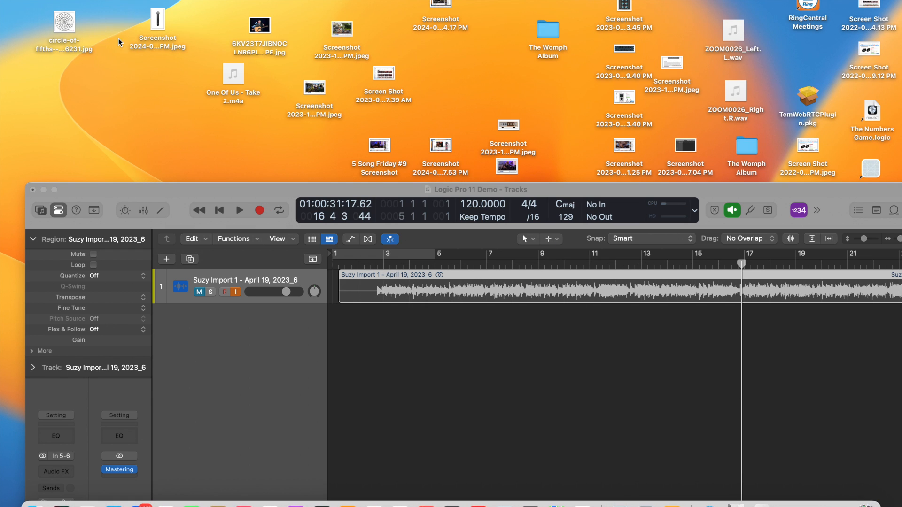
drag(201, 190, 218, 16)
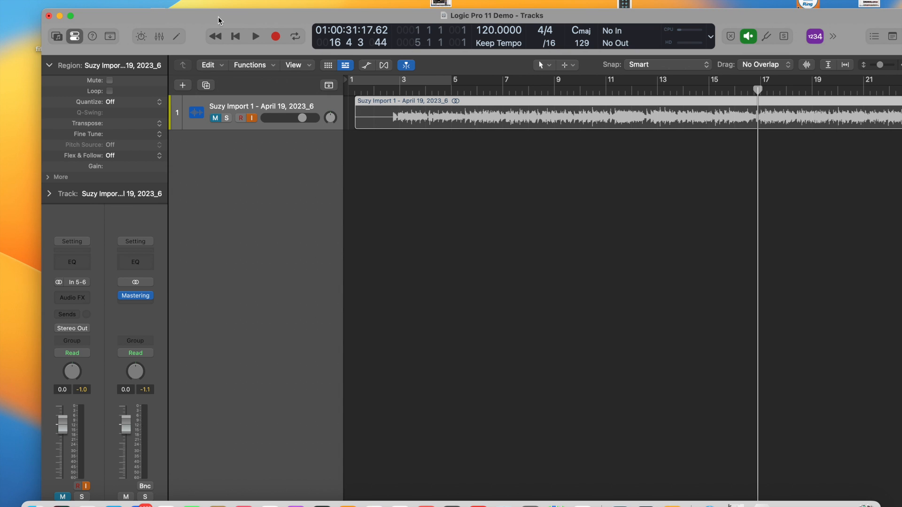
Check the Distortion plug-ins available for the song track's channel strip without inserting one.
click(85, 297)
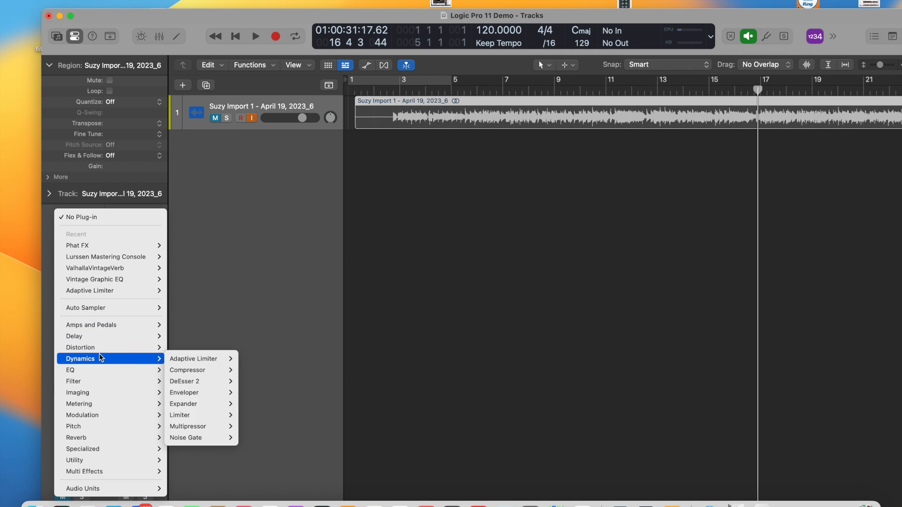
mouse_move(130, 348)
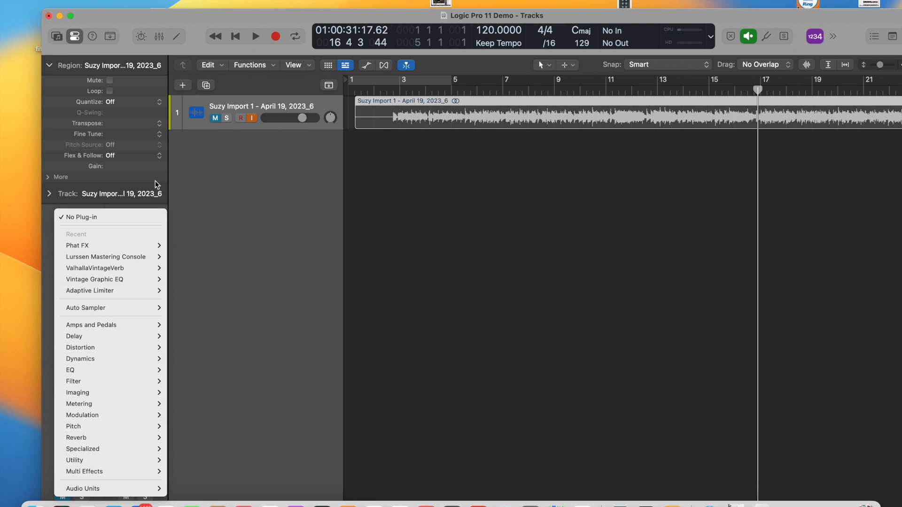
click(225, 246)
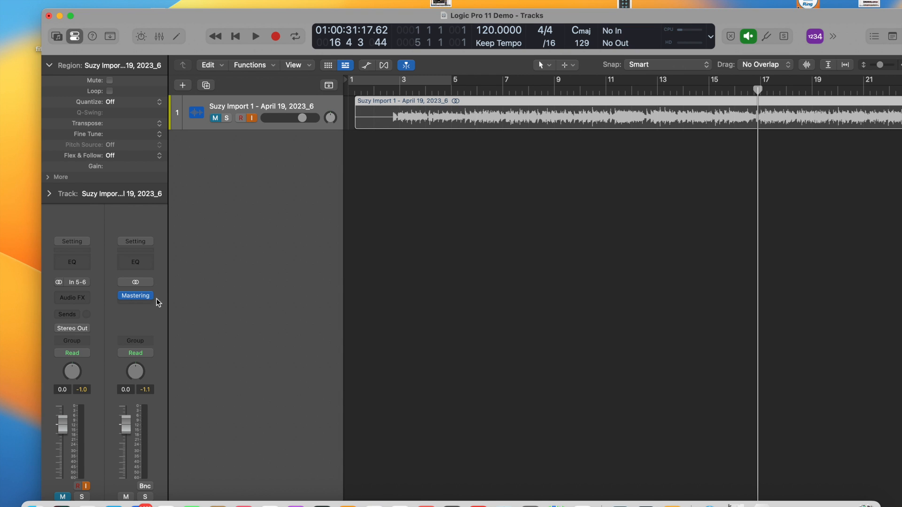
Insert the stereo version of the Phat FX multi-effect on the imported song's track.
click(88, 299)
mouse_move(140, 477)
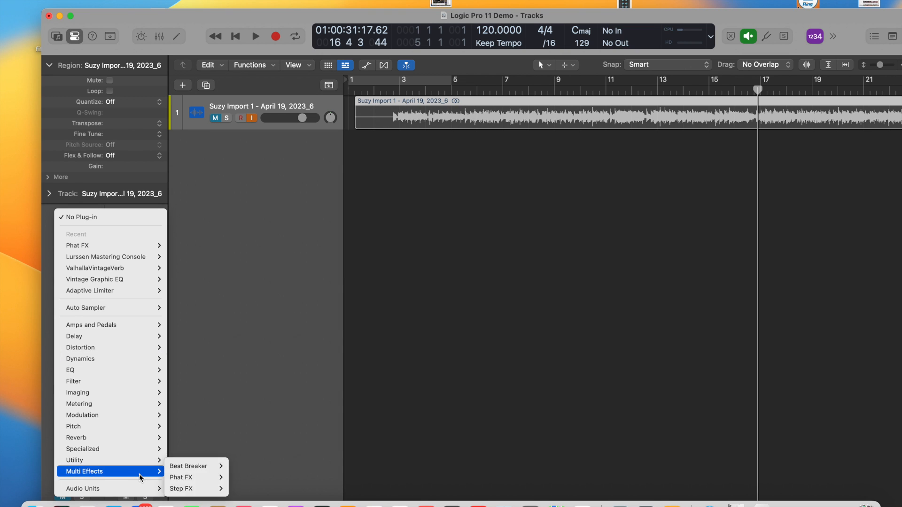
mouse_move(180, 479)
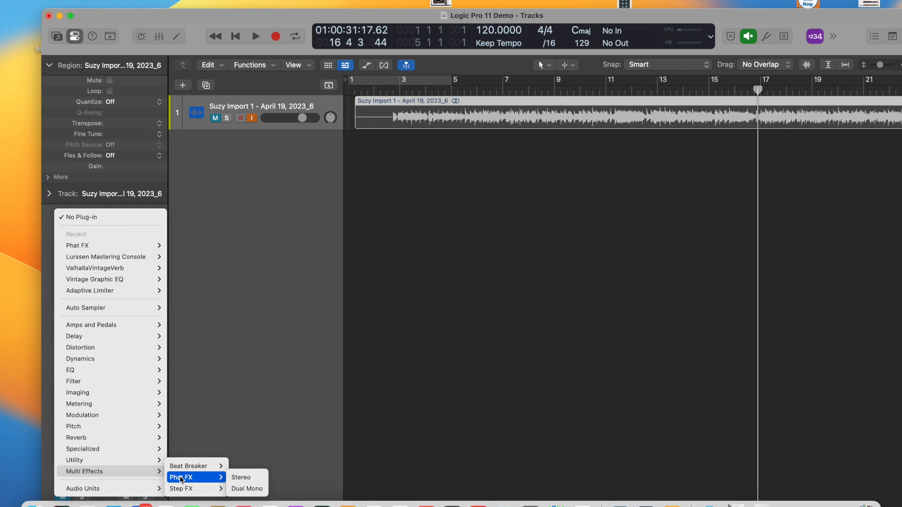
click(242, 478)
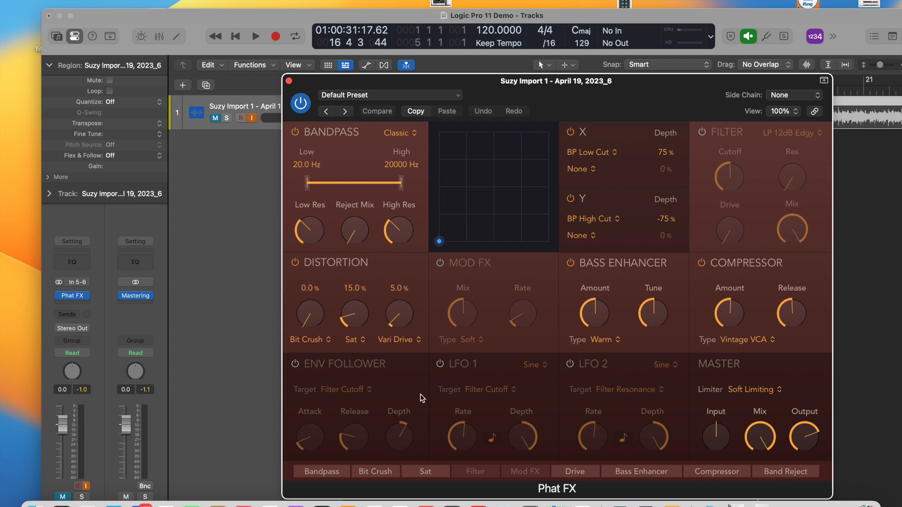
Review the Phat FX type options for the bass enhancer, compressor and saturation distortion without changing them, and close the plug-in window.
mouse_move(606, 310)
click(617, 344)
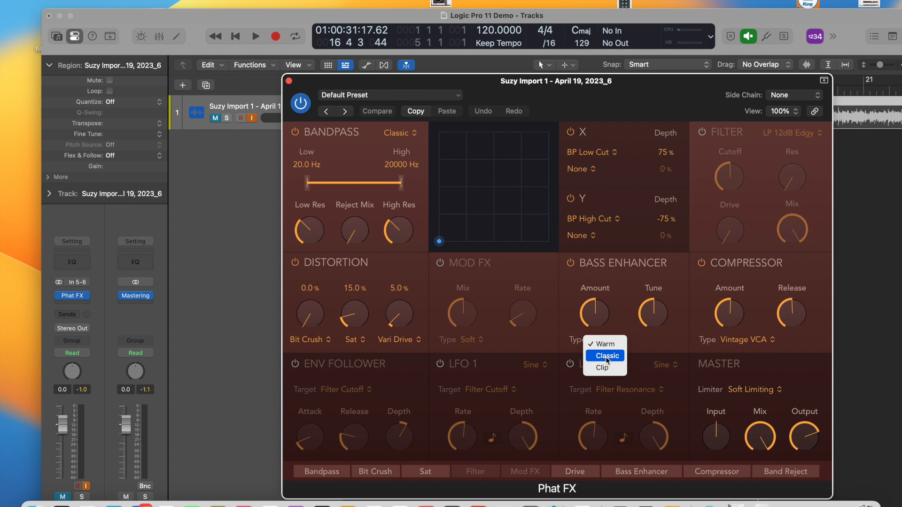
click(773, 344)
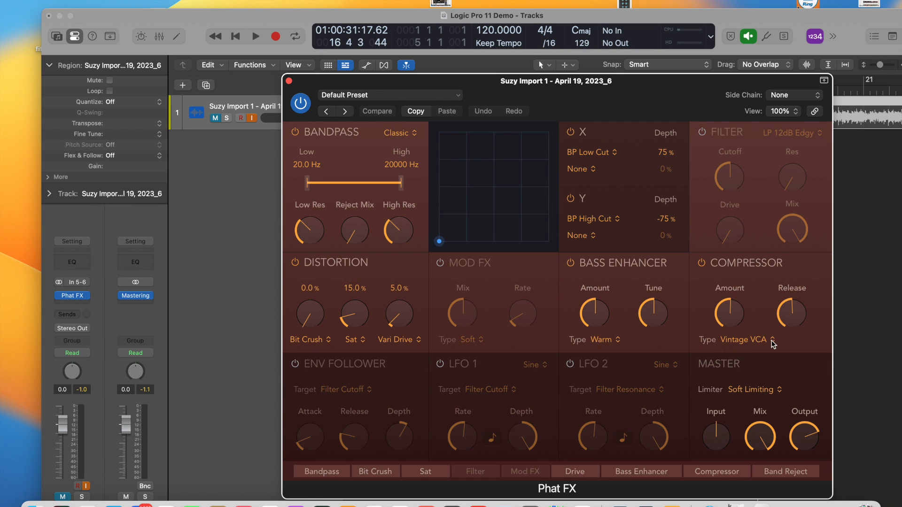
click(773, 344)
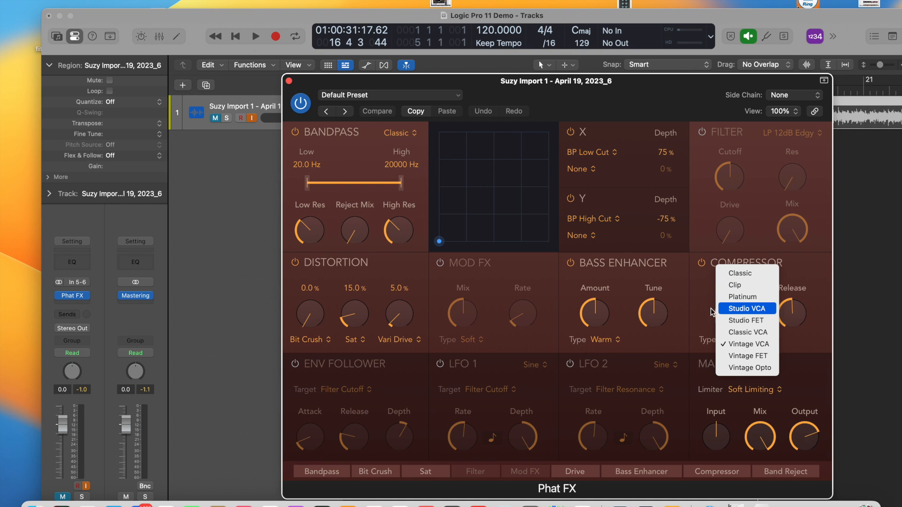
click(364, 339)
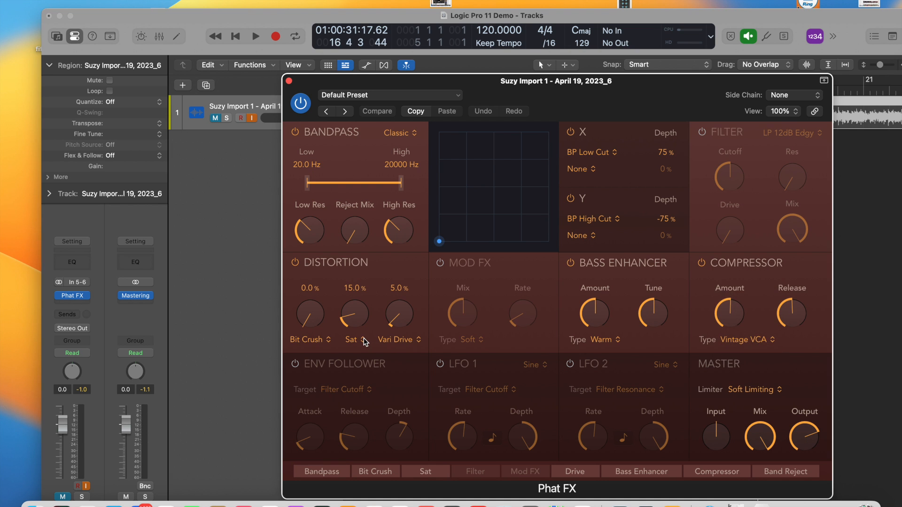
click(364, 341)
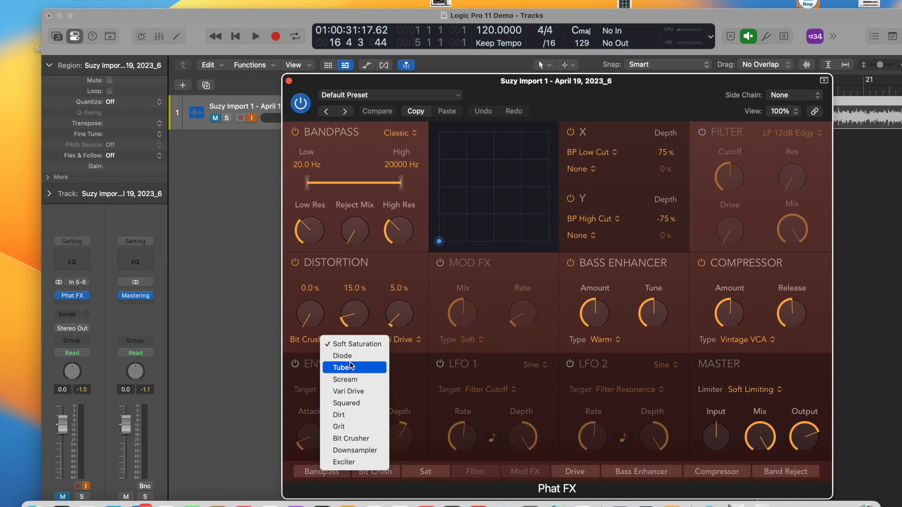
click(288, 83)
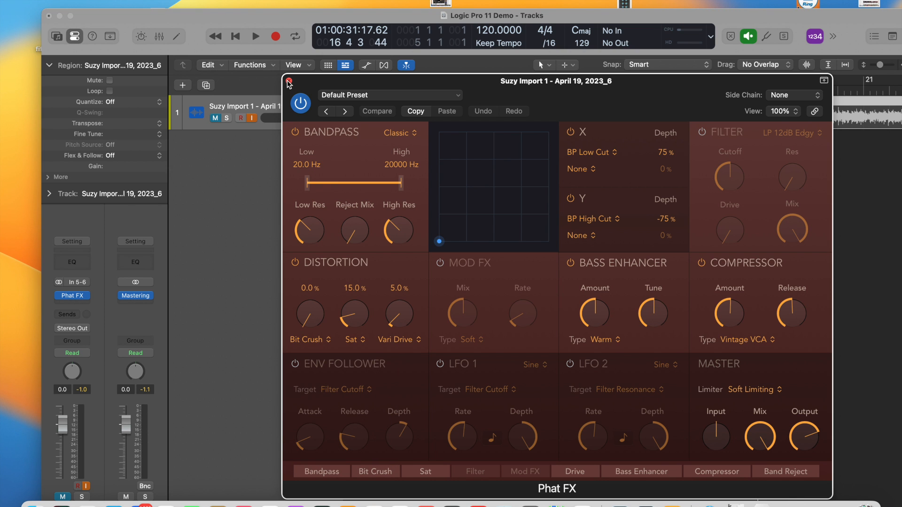
click(289, 82)
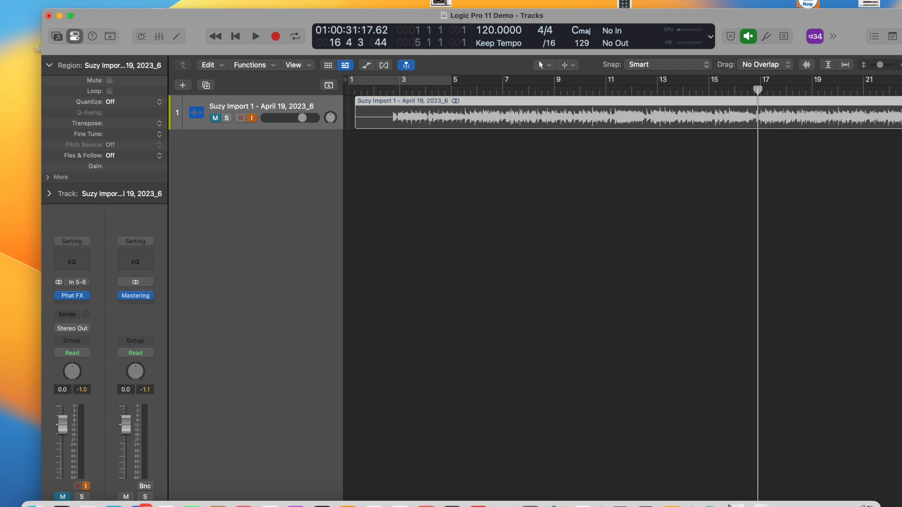
Create a Session Player track with a Drummer in the Pop Rock style.
click(125, 0)
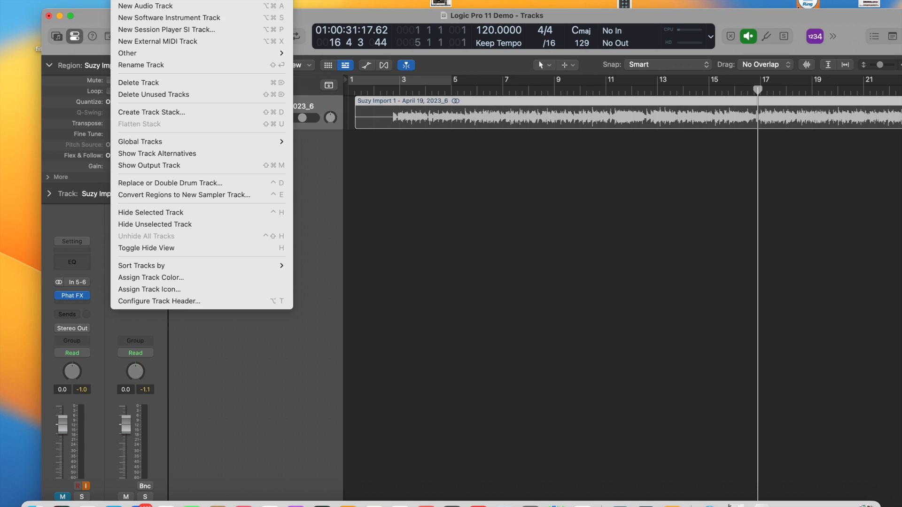
click(143, 30)
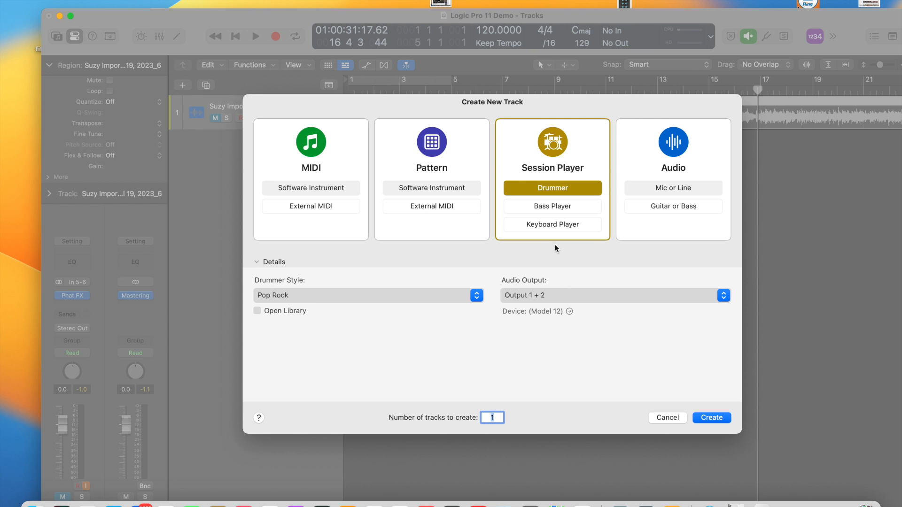
click(706, 418)
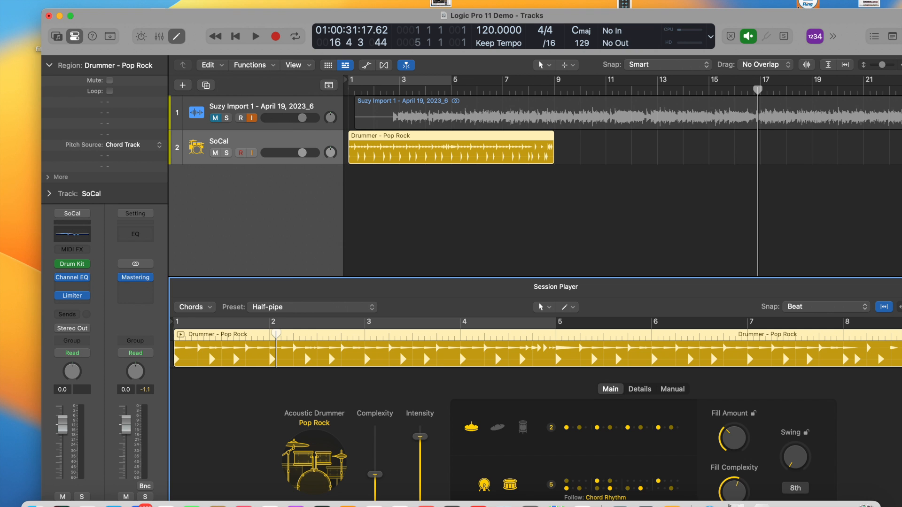
Add a Session Player track with a Bass Player in the Pop Songwriter style, using the default chord progression.
click(124, 0)
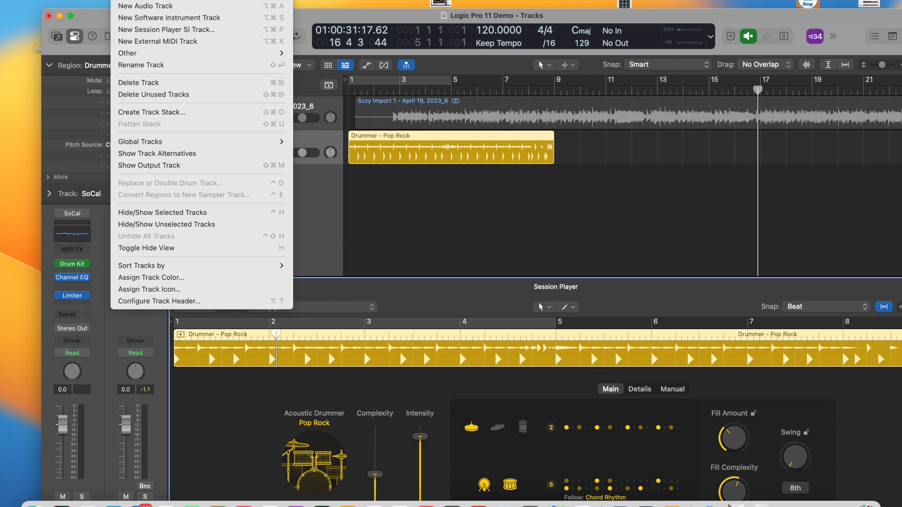
click(175, 30)
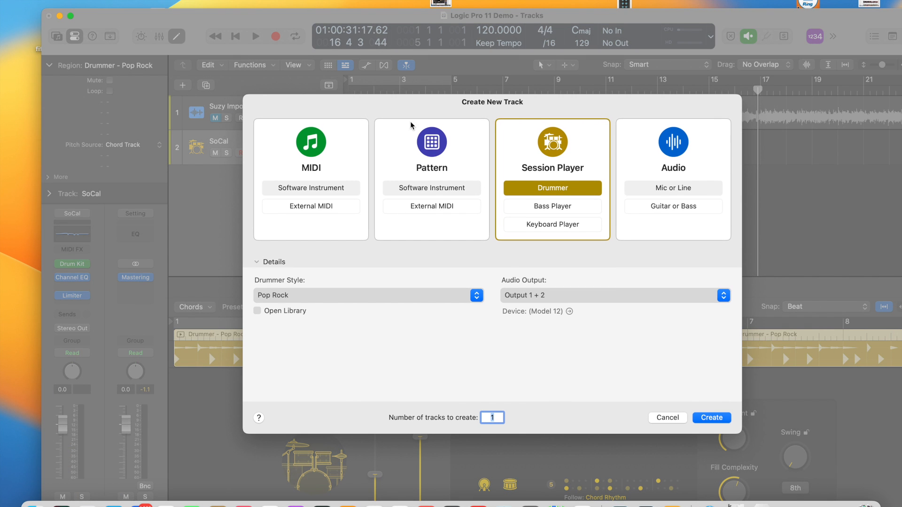
click(548, 207)
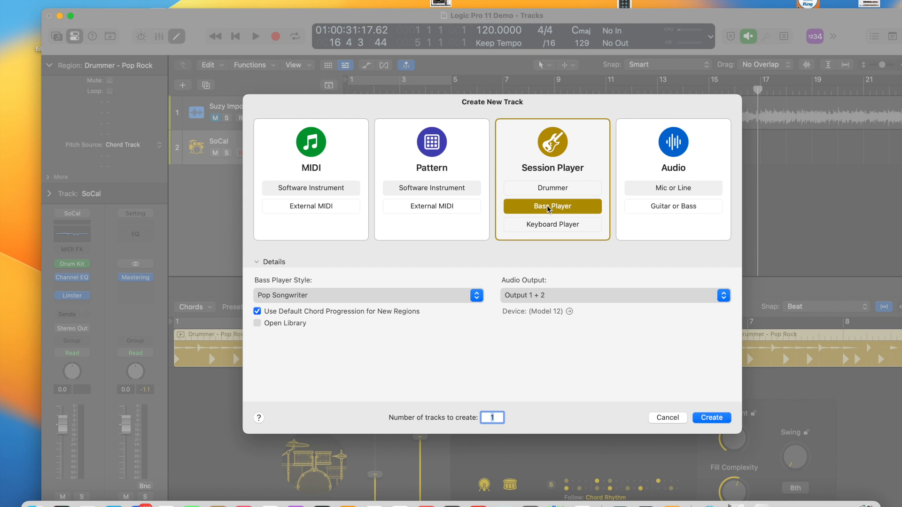
click(711, 417)
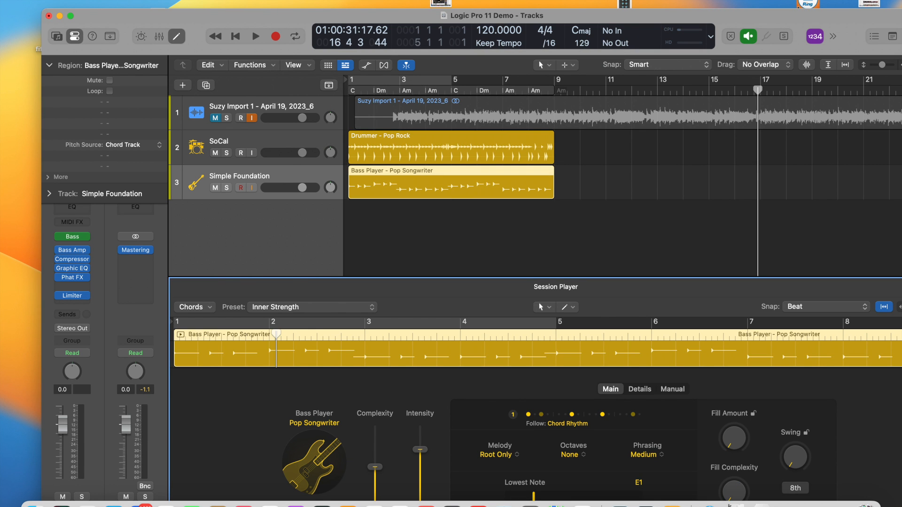
Add a Session Player track with a Keyboard Player in the Freely style, using the default chord progression.
click(125, 0)
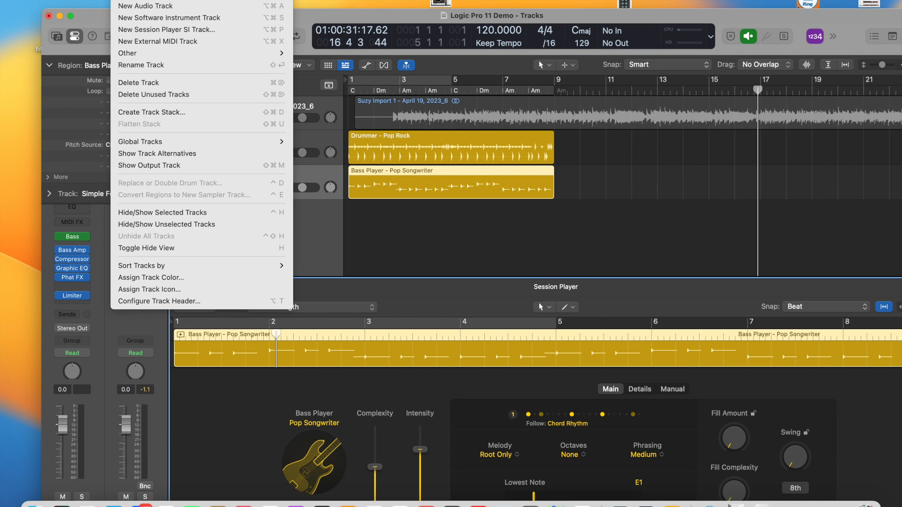
click(146, 30)
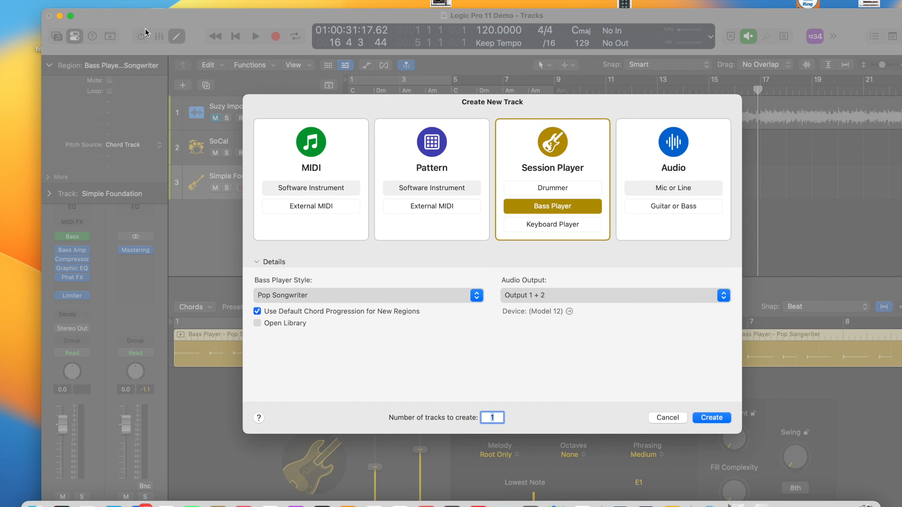
click(545, 227)
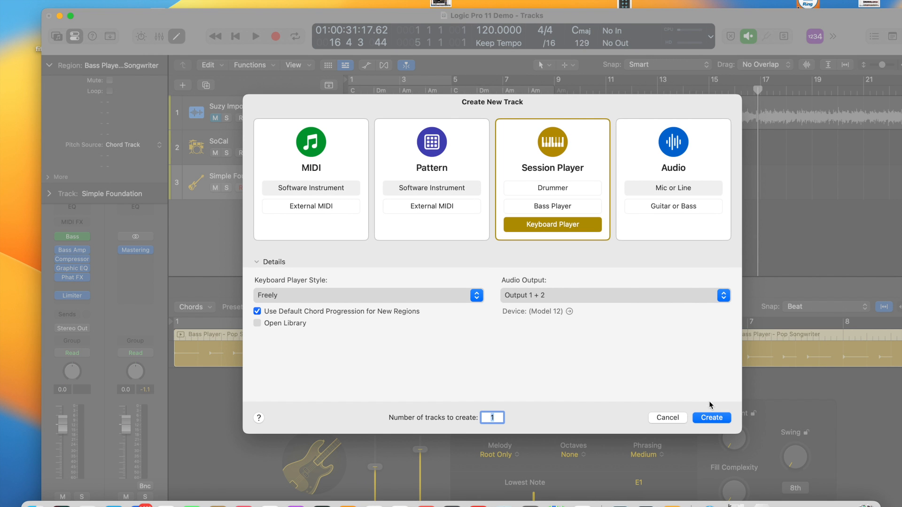
click(705, 418)
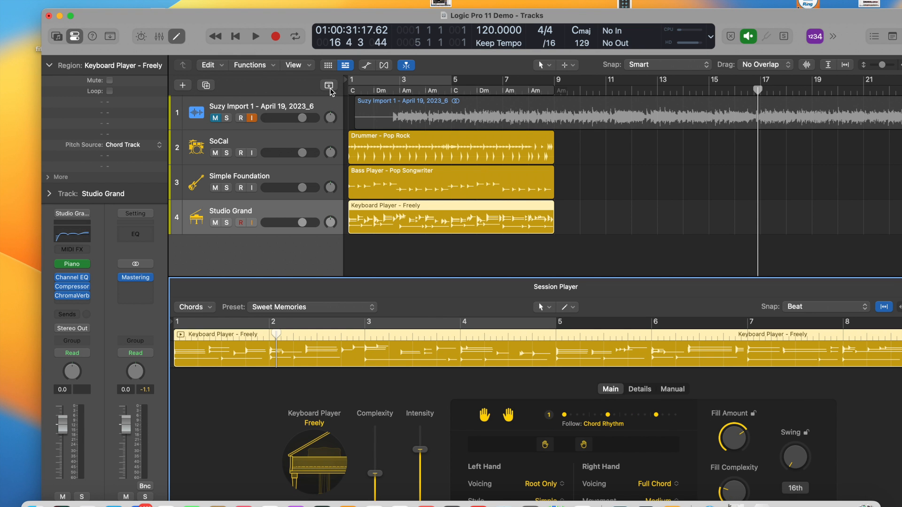
Set the cycle range from bar 1 to bar 9 and play back part of the three Session Player regions.
click(355, 86)
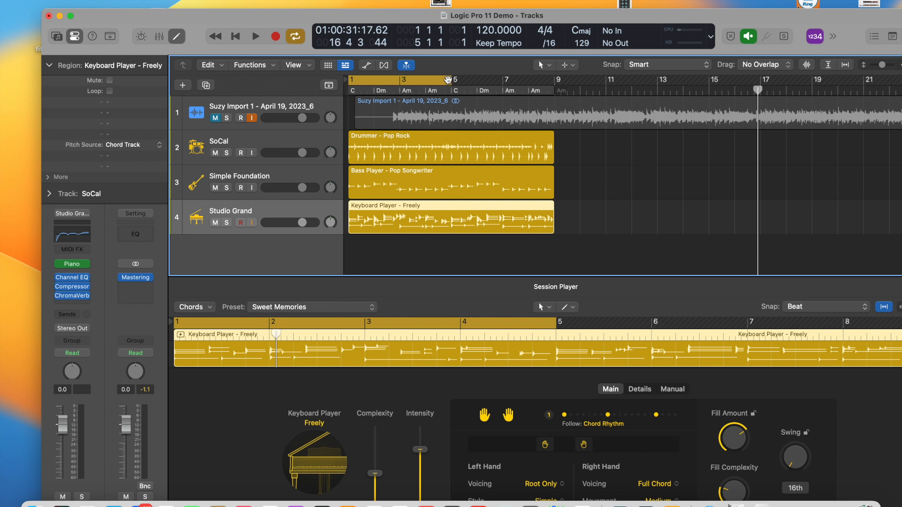
drag(450, 82, 551, 94)
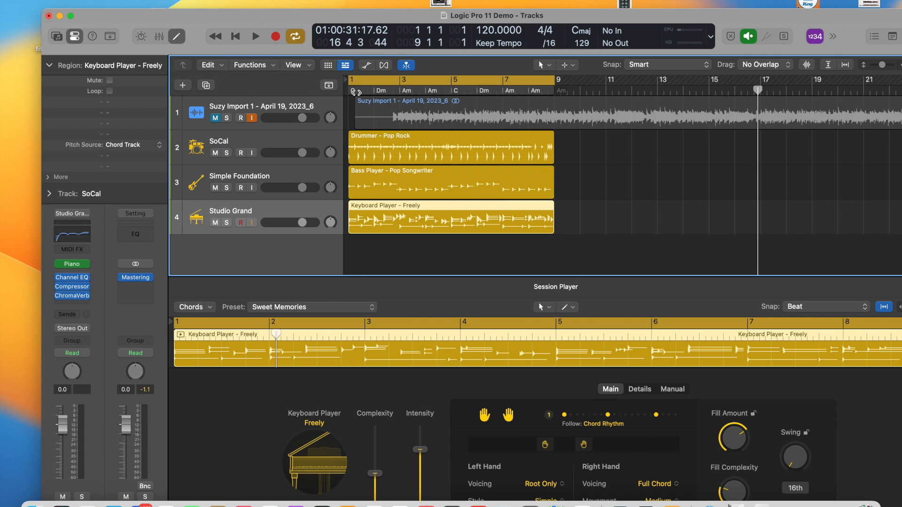
click(255, 39)
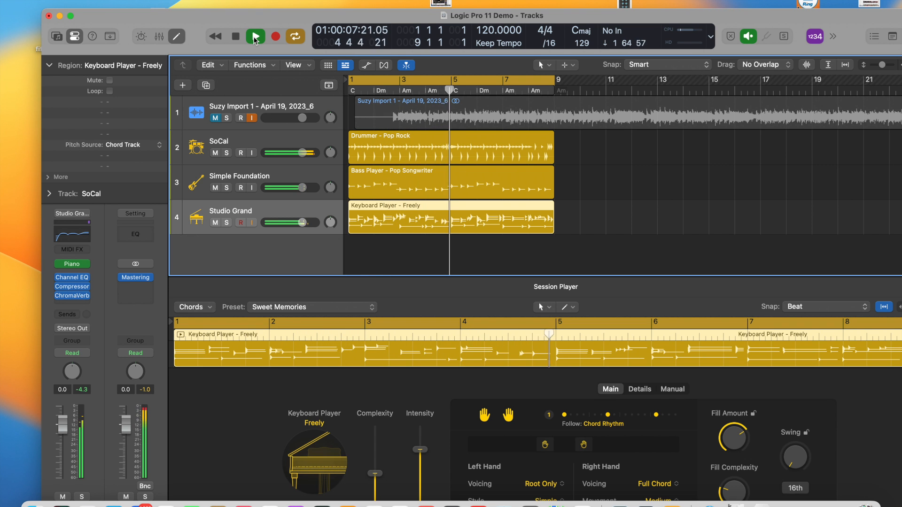
click(236, 36)
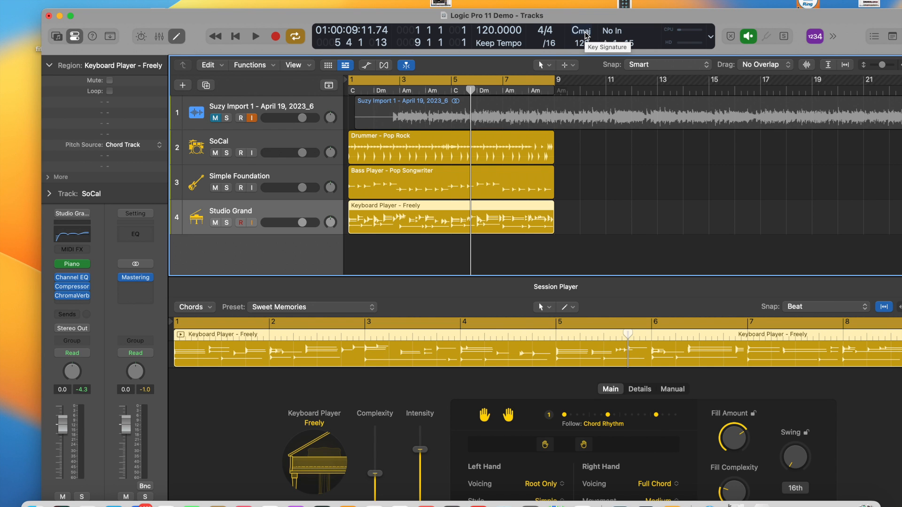
Change the project's key signature to A Minor and transpose the chords to follow it.
click(582, 31)
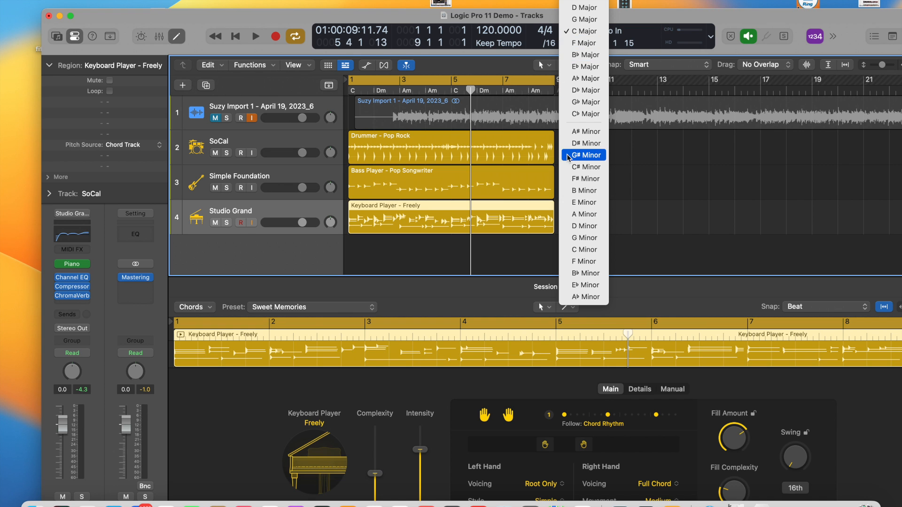
click(579, 217)
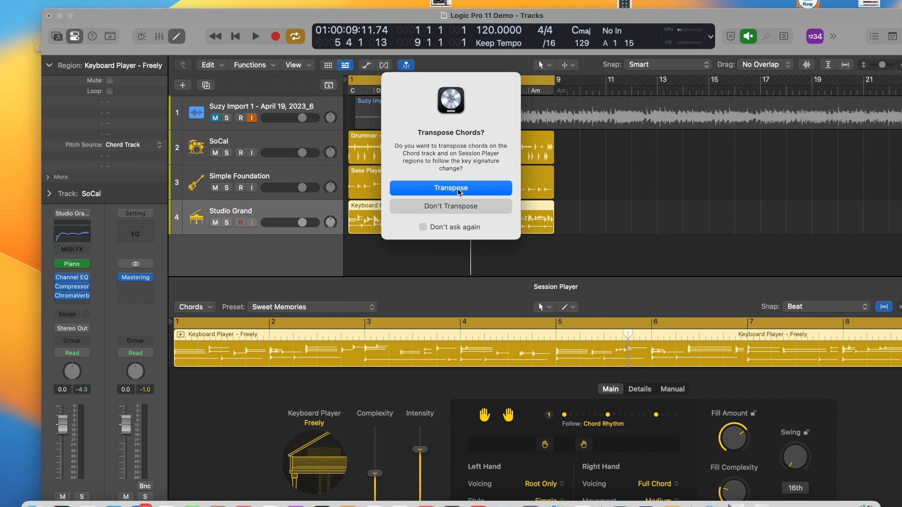
click(457, 188)
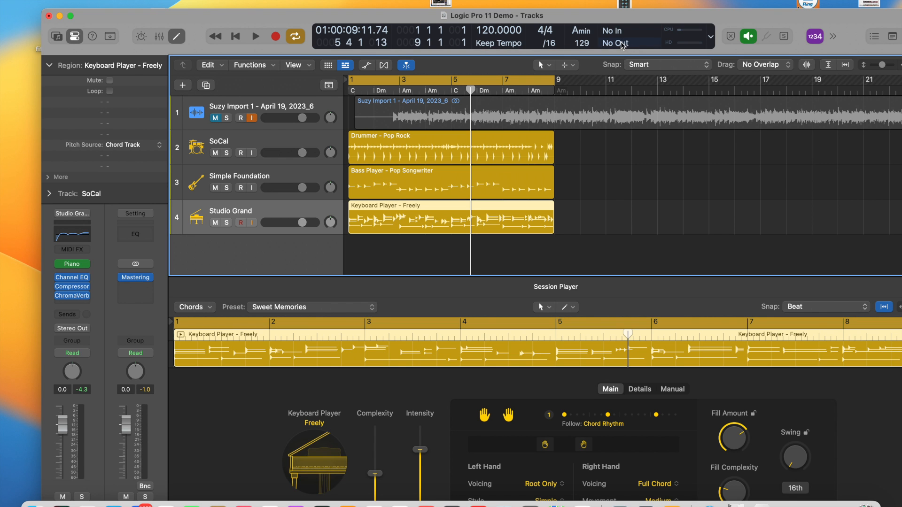
Set the project's key signature to E Minor and transpose the Chord track and Session Player regions.
click(588, 33)
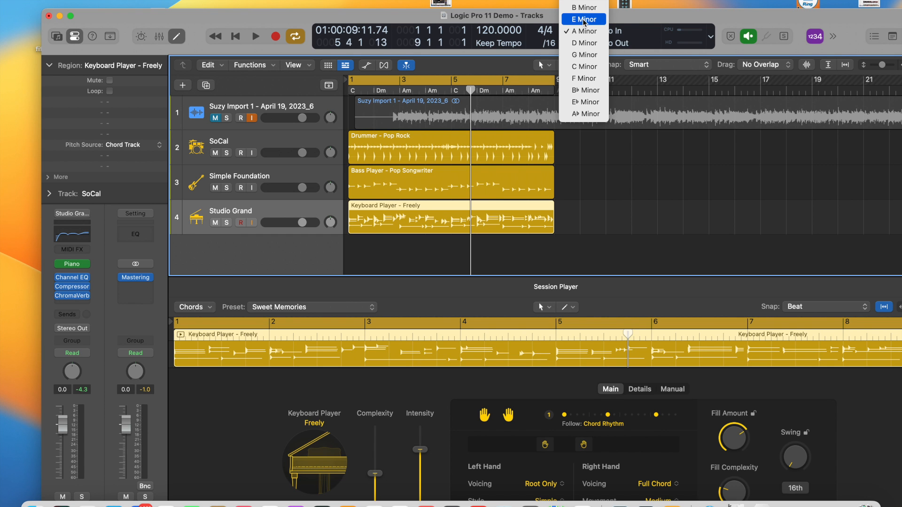
click(584, 19)
click(422, 190)
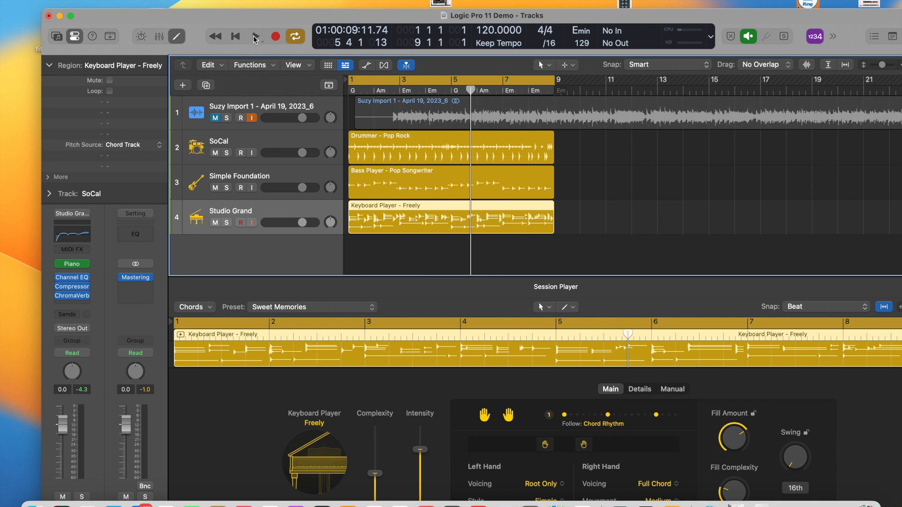
Listen to the transposed Session Player tracks from the cycle start and again from bar 2.
click(254, 37)
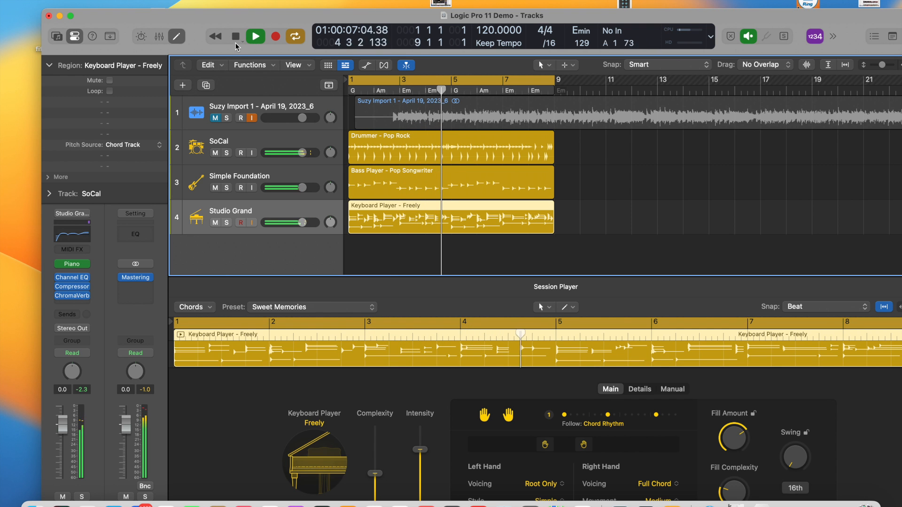
click(235, 37)
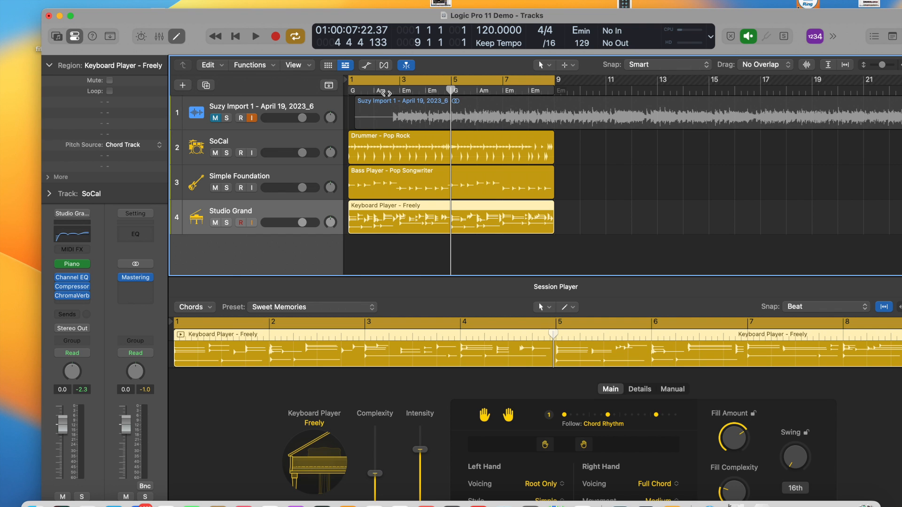
click(384, 94)
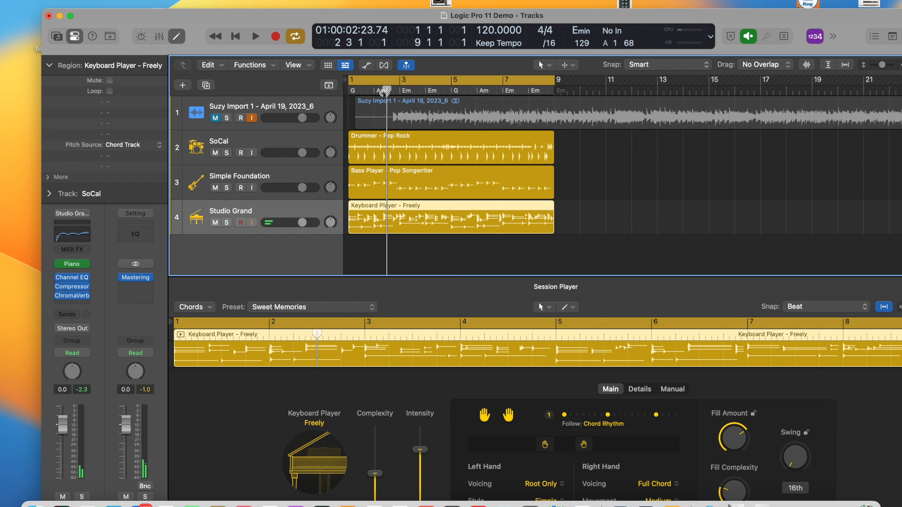
click(381, 92)
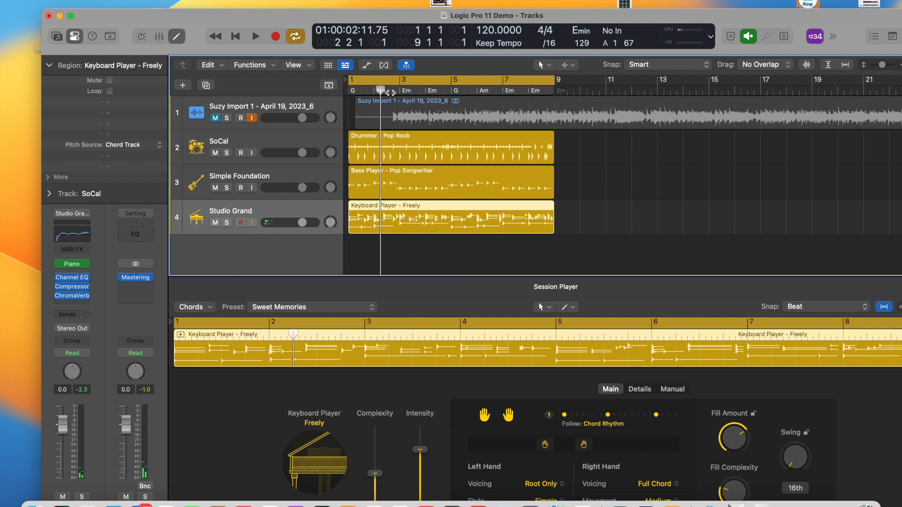
key(space)
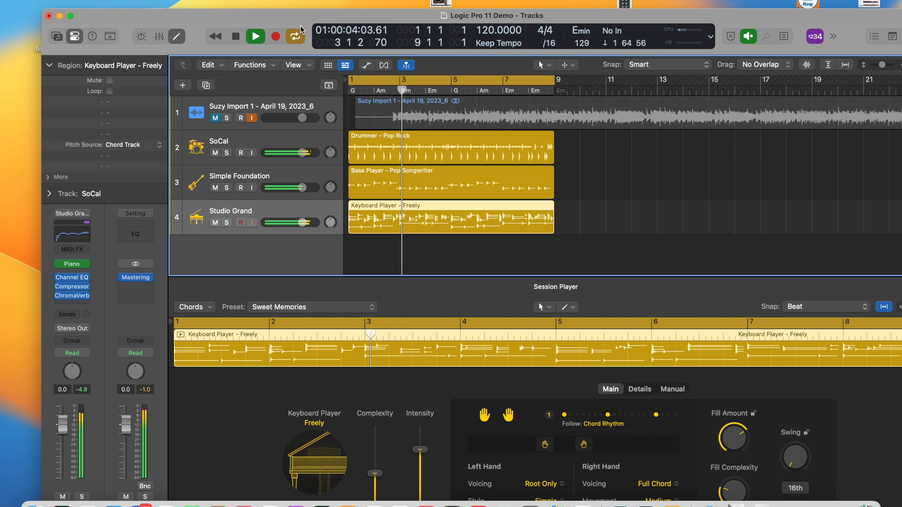
key(space)
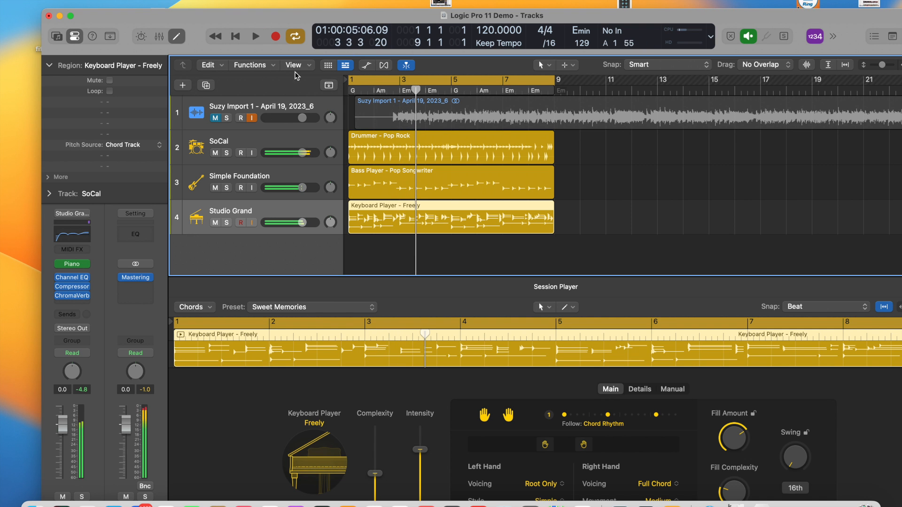
Show the global tracks, including the Chord track, and deselect the keyboard region.
click(329, 85)
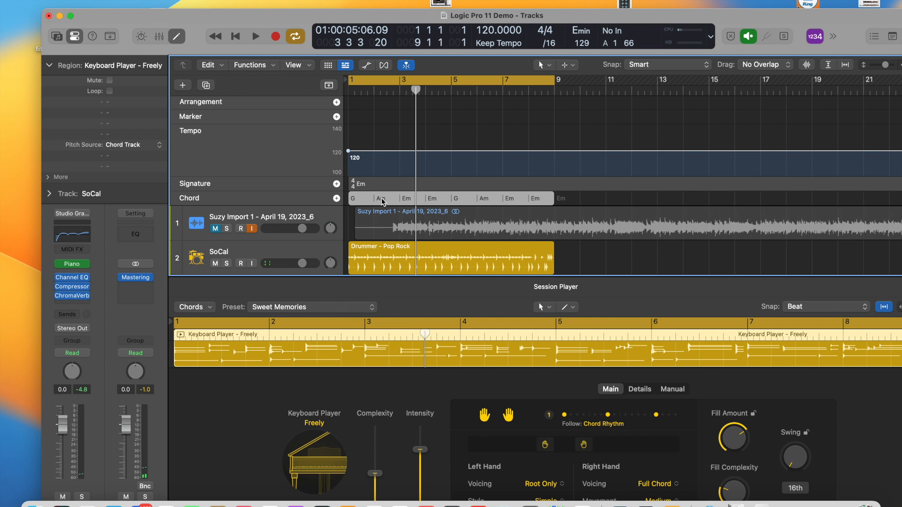
click(423, 120)
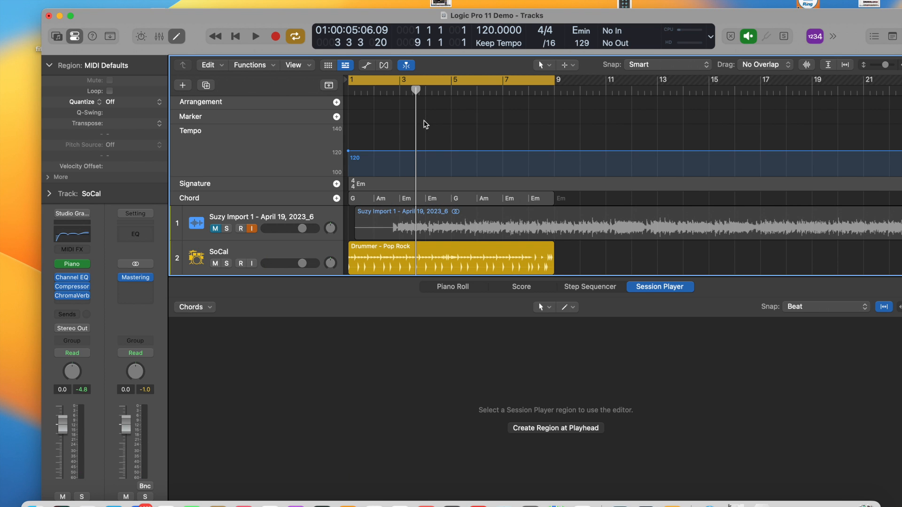
Change the Am chord at bar 2 of the Chord track to Dm and listen to the result.
click(383, 201)
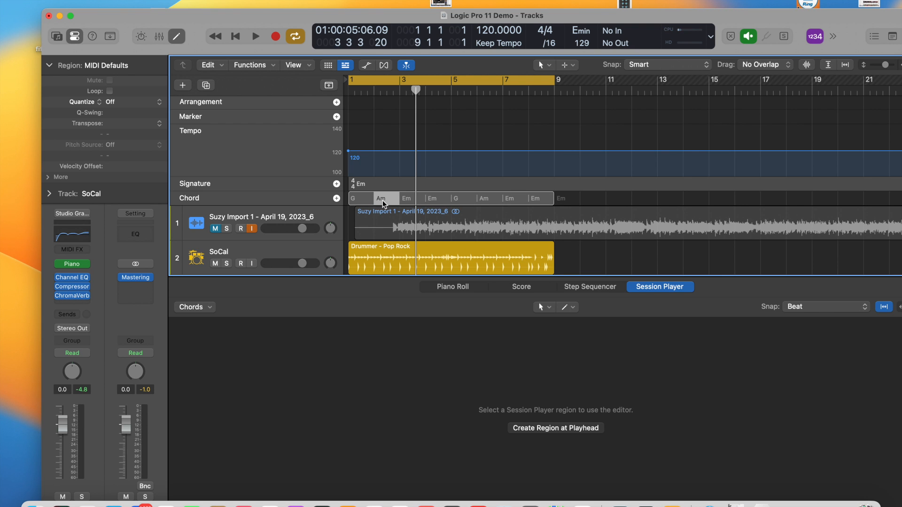
right_click(383, 200)
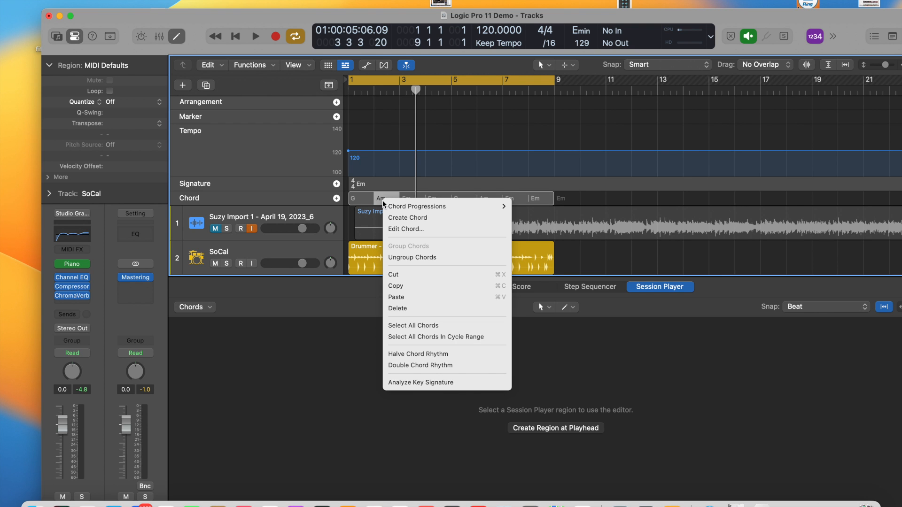
click(409, 230)
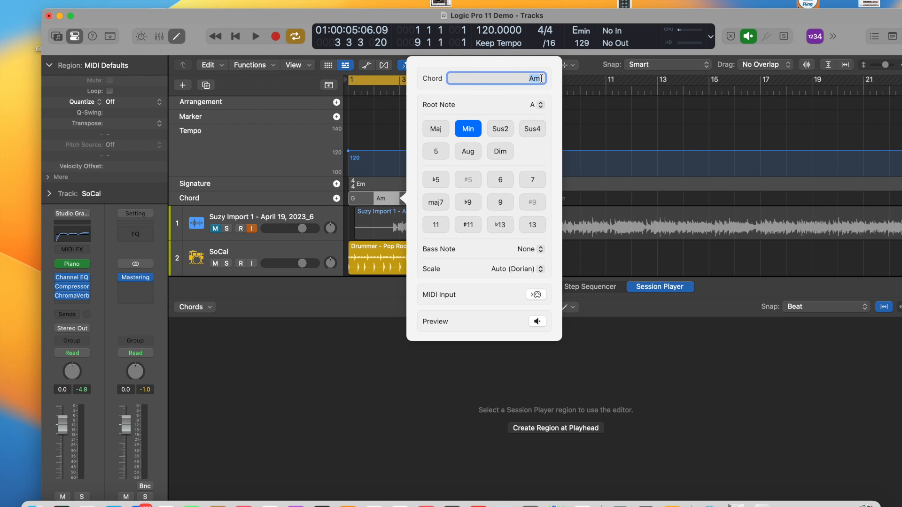
key(BackSpace)
text(Dm)
click(373, 114)
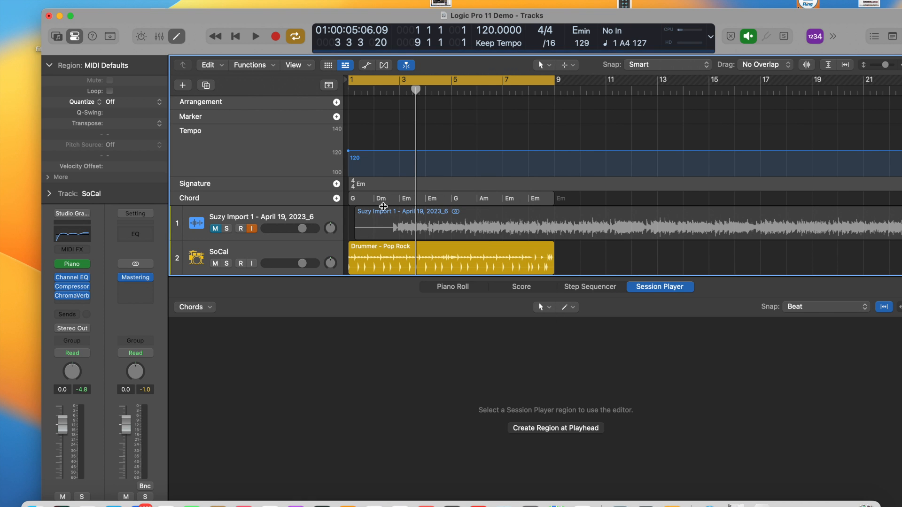
click(256, 37)
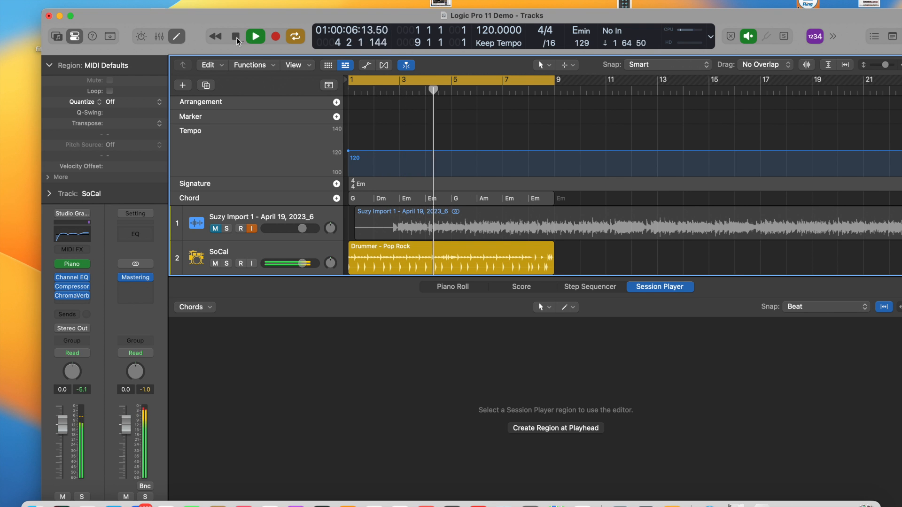
click(236, 37)
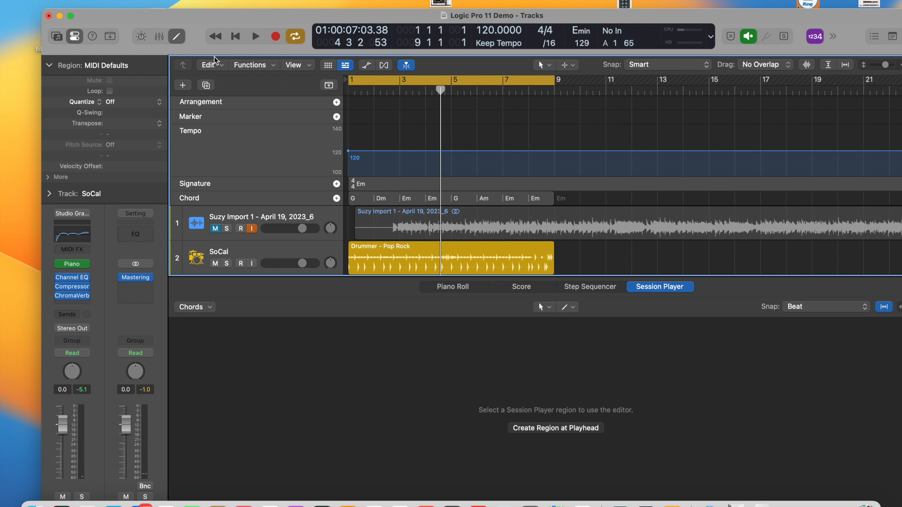
Open the Simple Foundation bass region in the Session Player editor and enlarge the editor area.
scroll(246, 155, down, 3)
scroll(246, 155, down, 1)
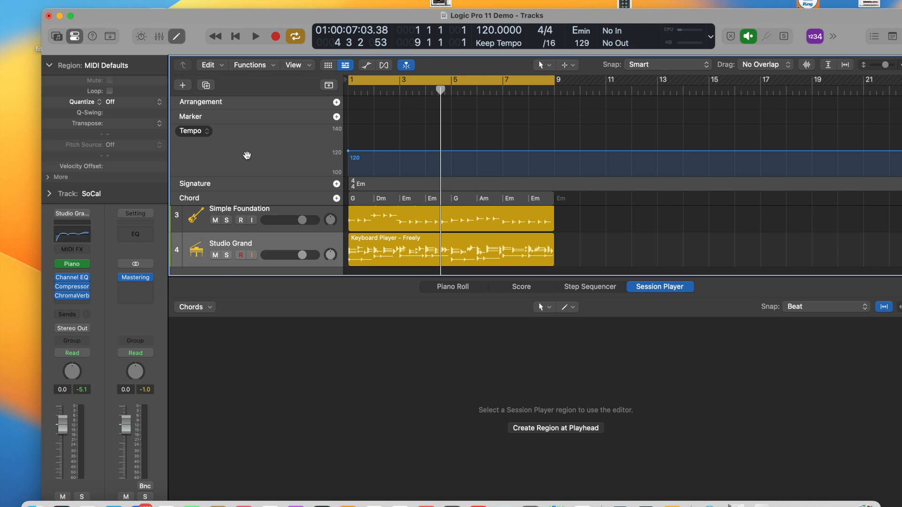
click(355, 278)
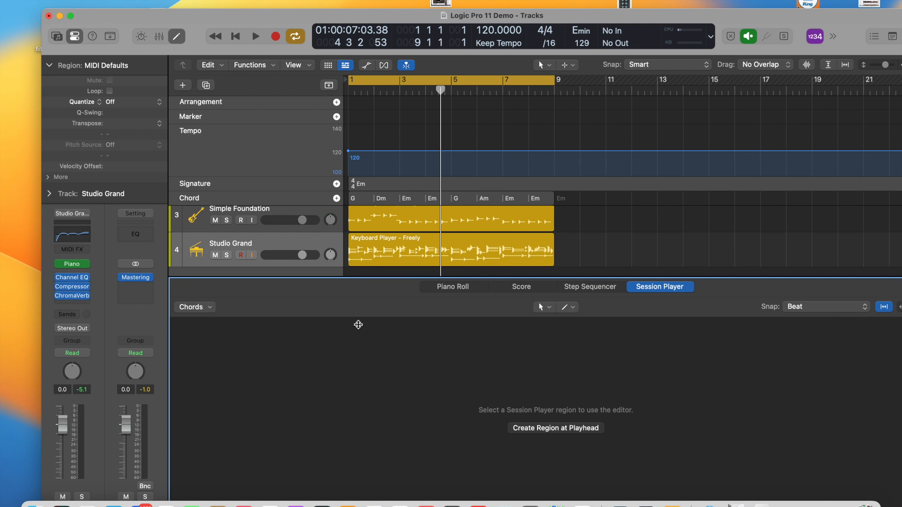
click(159, 36)
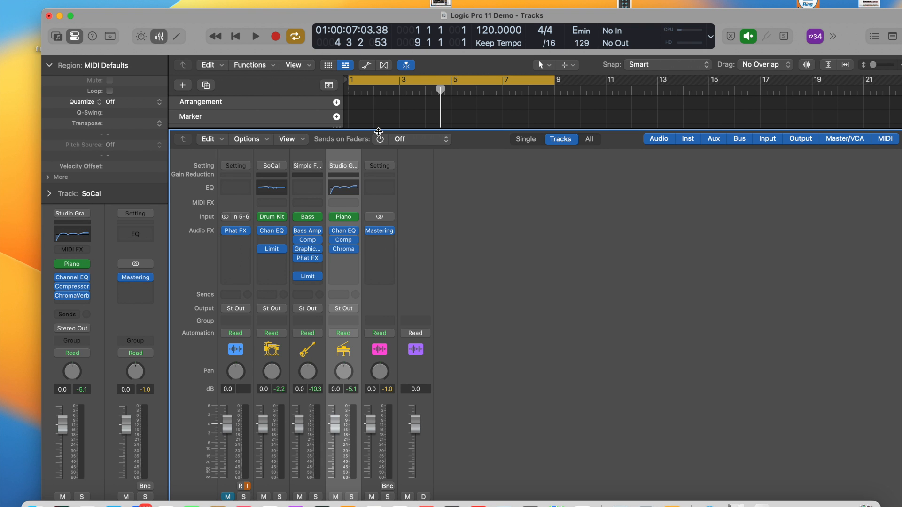
drag(378, 130, 394, 339)
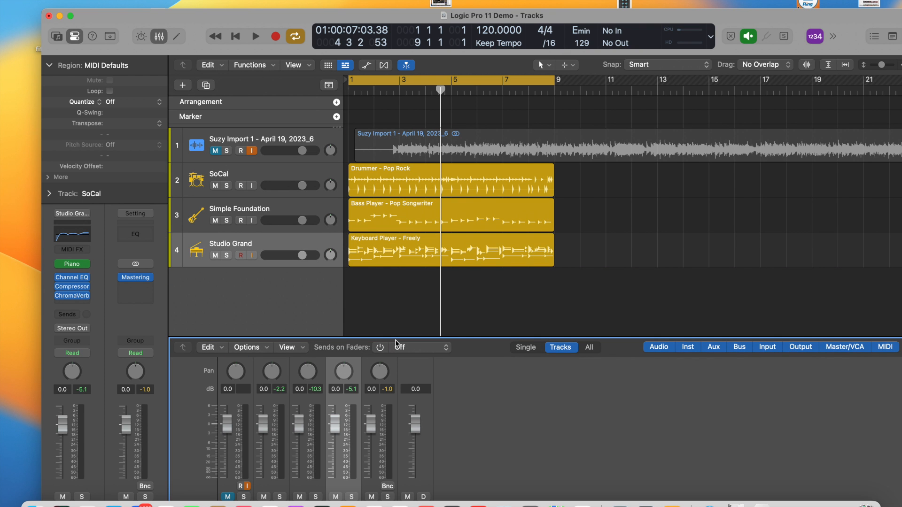
click(403, 218)
double_click(402, 218)
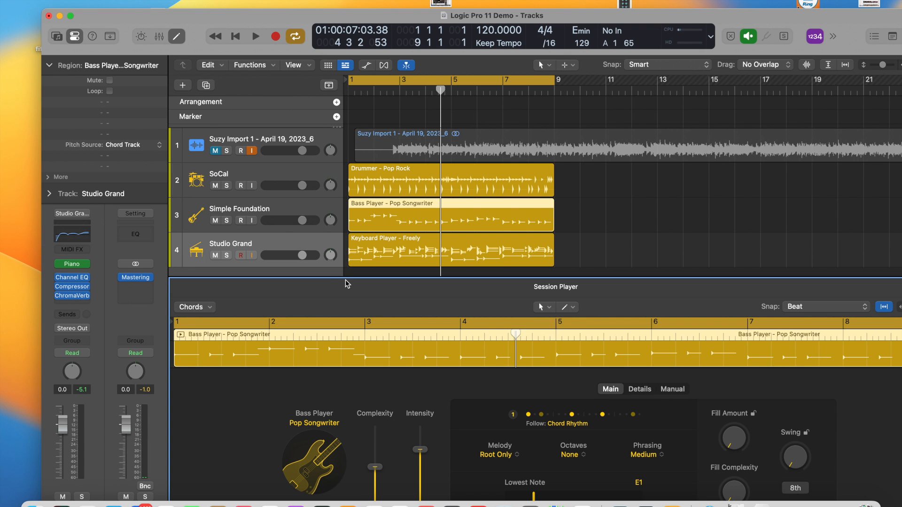
drag(344, 278, 356, 237)
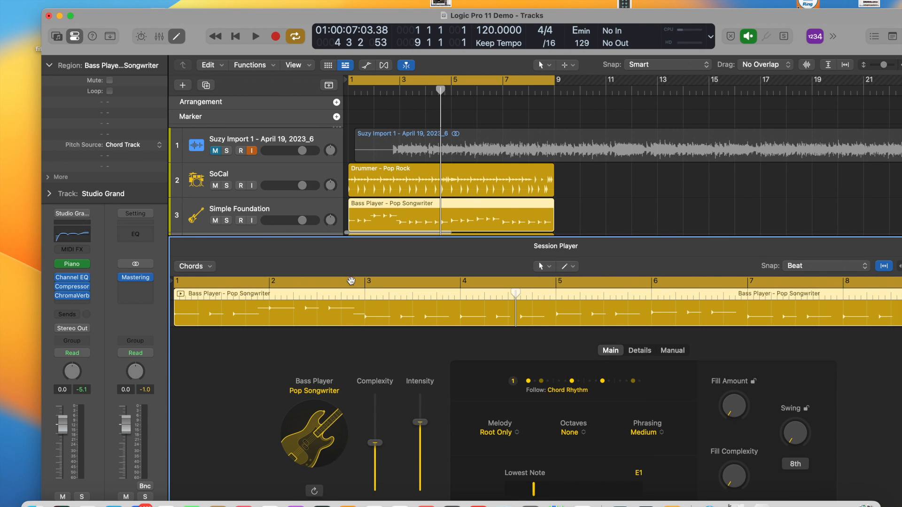
Solo the Simple Foundation bass track and listen to it on its own.
click(226, 221)
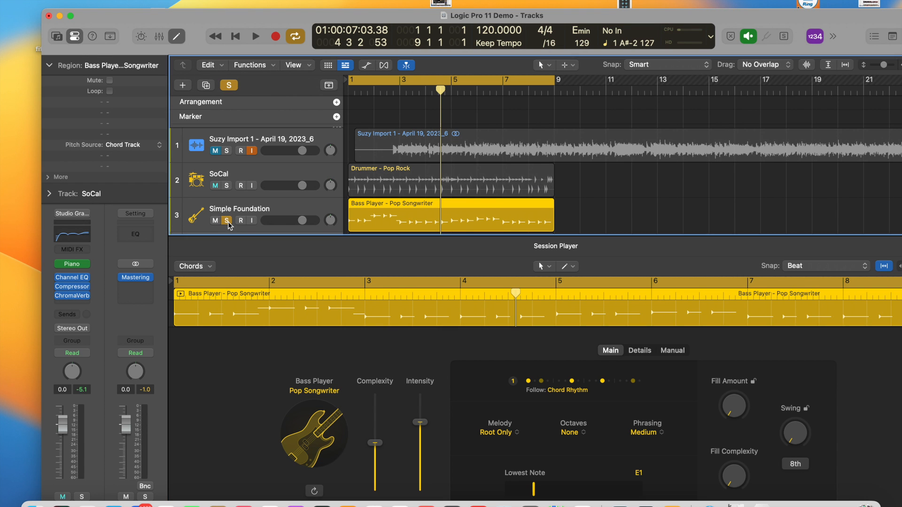
click(256, 37)
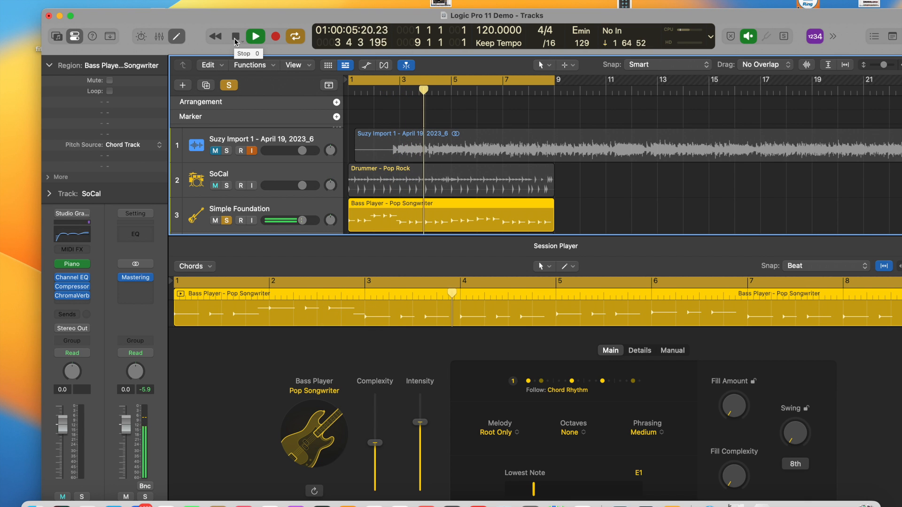
click(235, 36)
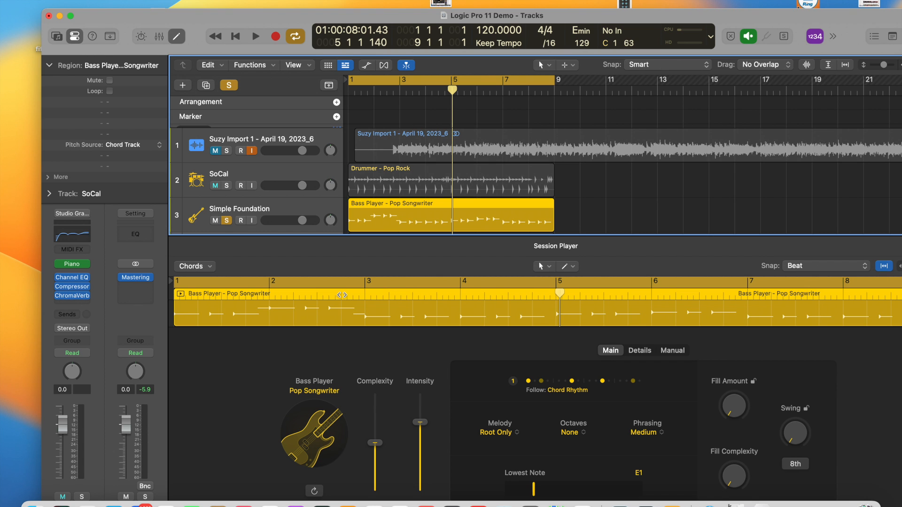
Raise the bass player's Complexity to about four fifths of its range and listen to the new bass line.
drag(374, 458, 375, 425)
click(253, 38)
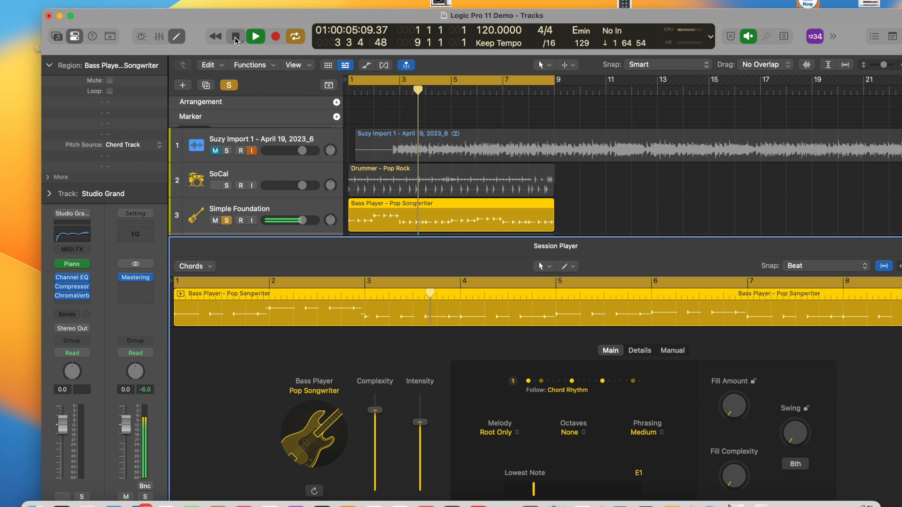
click(235, 38)
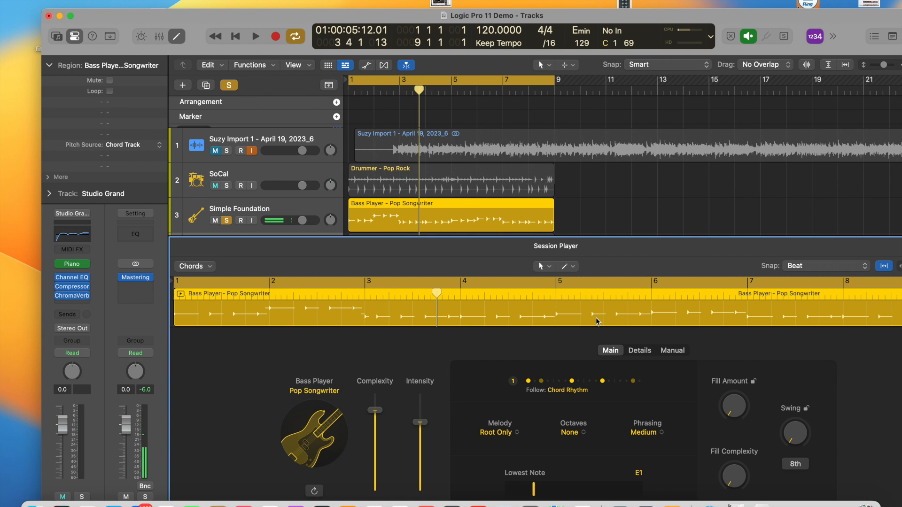
Review the bass player's Details settings, toggling Pickup Hits on and off, and the Manual pattern settings.
click(640, 353)
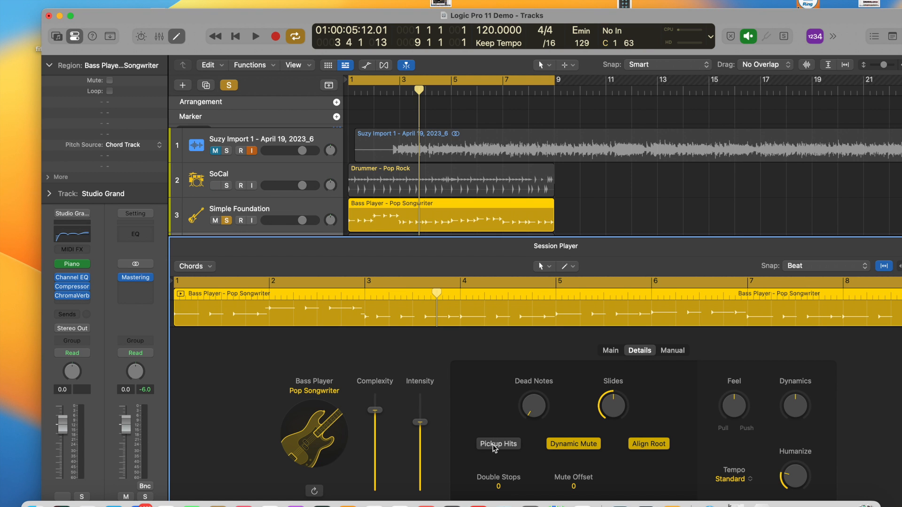
click(494, 447)
click(494, 446)
click(678, 351)
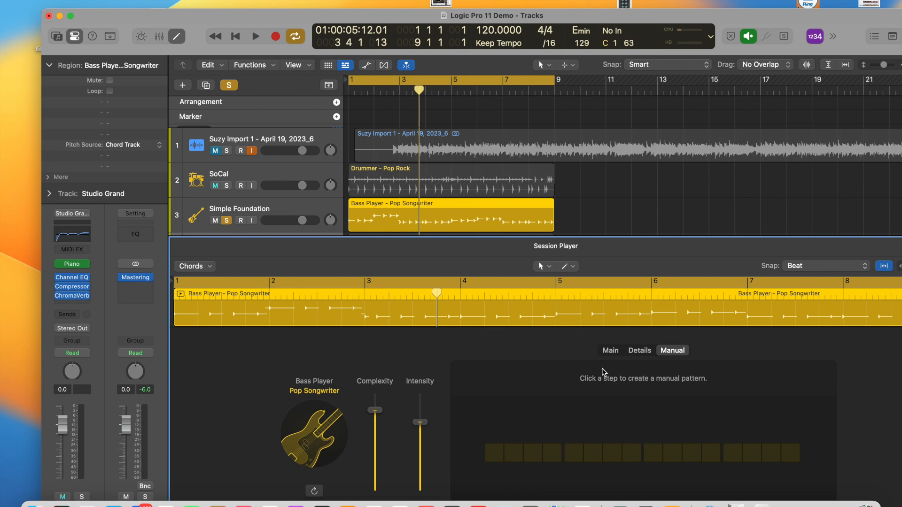
Select the Simple Foundation track and view the available Bass Player styles without changing the style.
drag(377, 236, 376, 277)
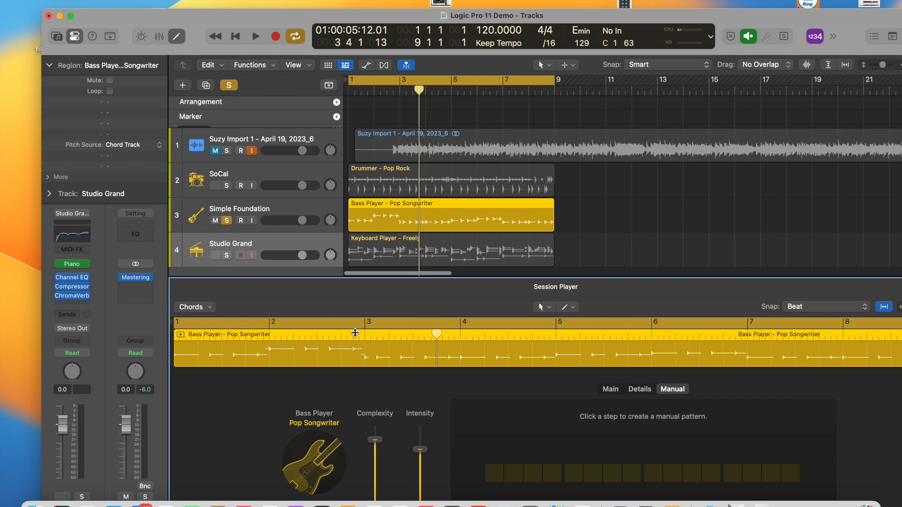
click(226, 209)
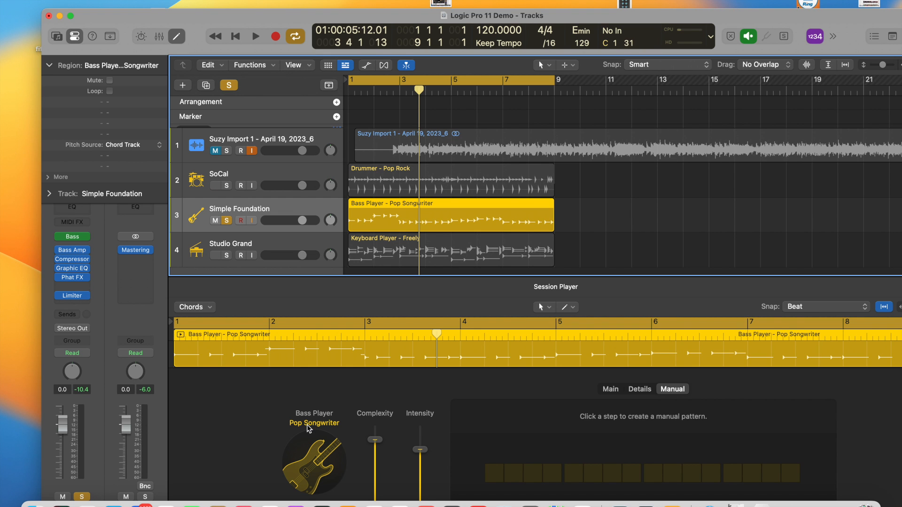
click(310, 424)
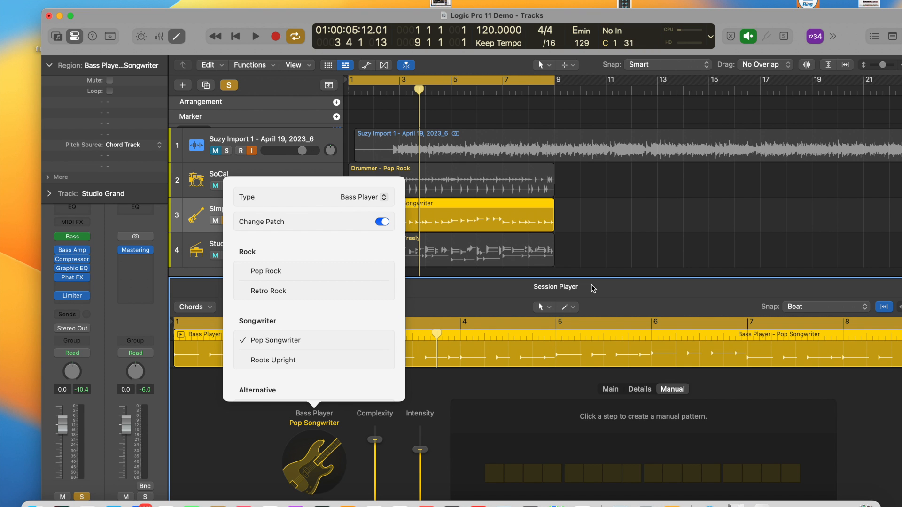
click(628, 307)
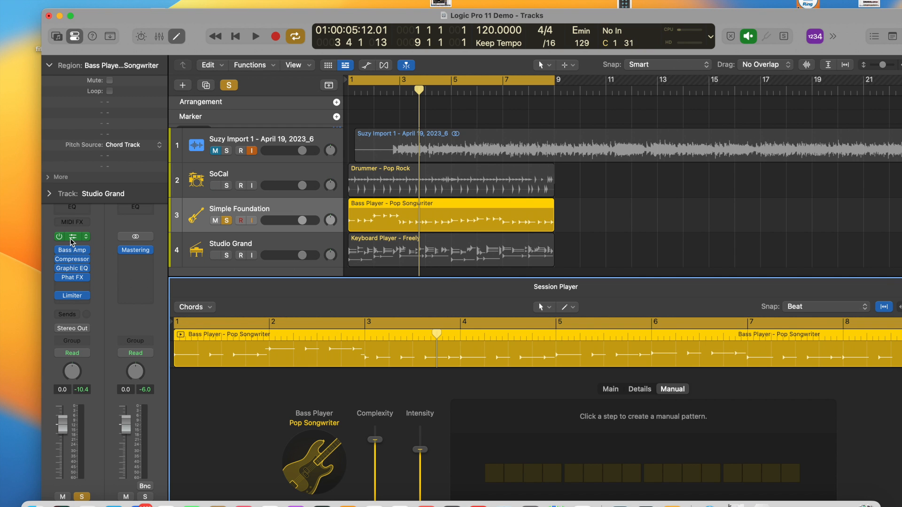
Open the Simple Foundation track's Studio Bass instrument, try the Sixties model, and switch it to the Rock model.
click(70, 239)
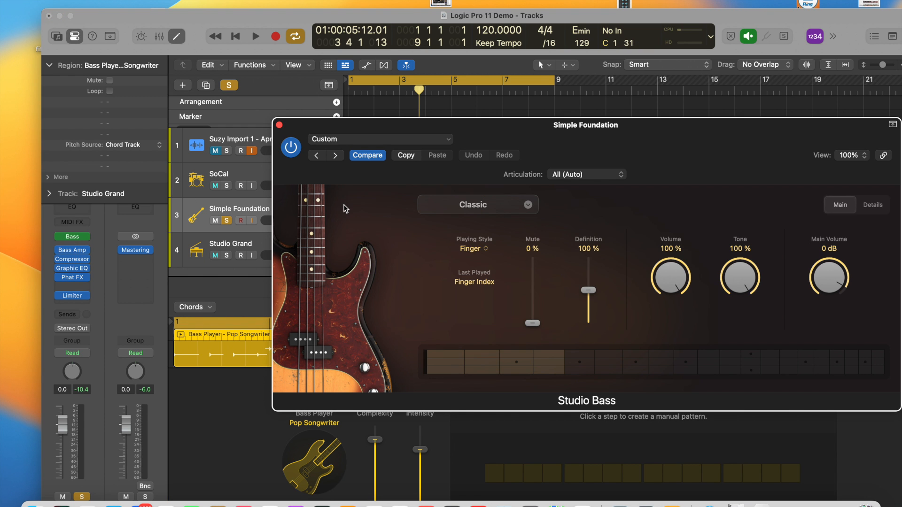
click(530, 207)
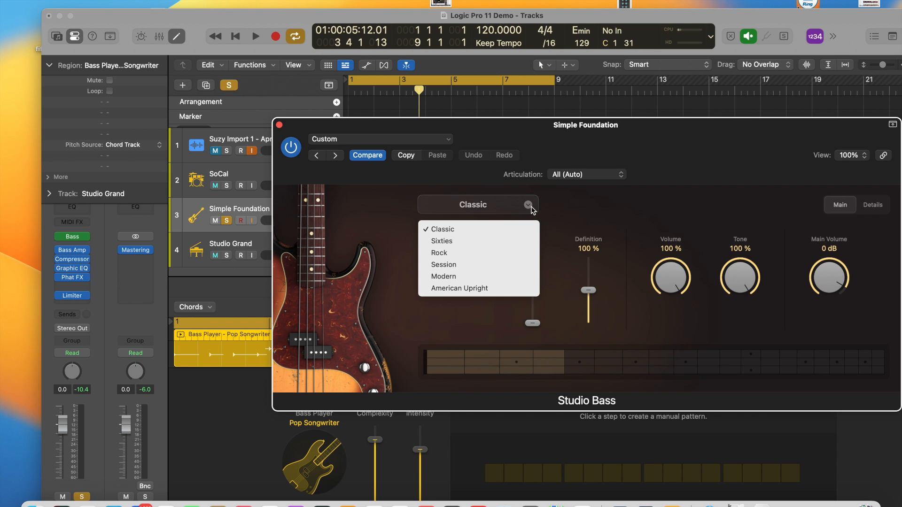
click(461, 242)
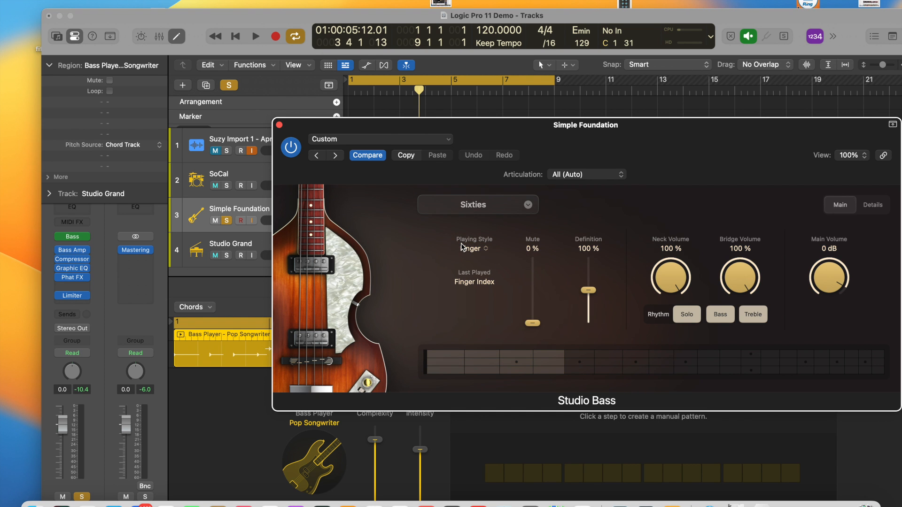
click(529, 206)
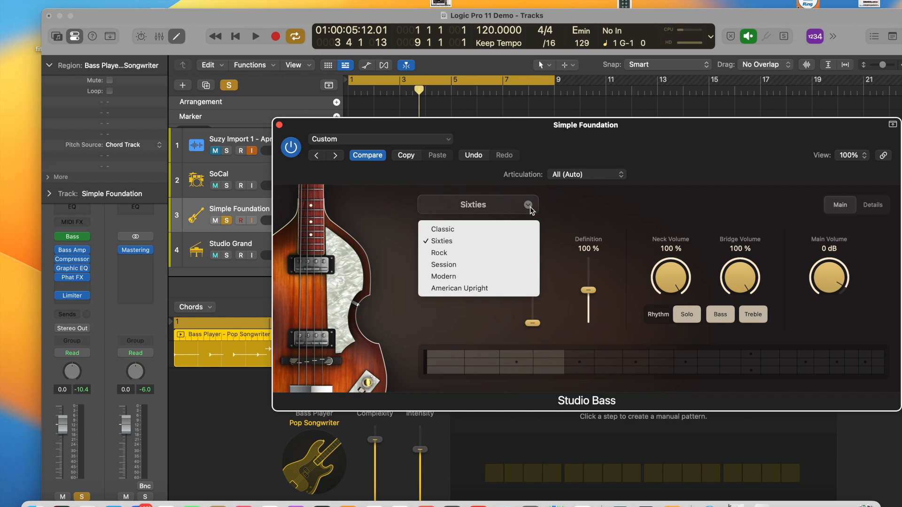
click(449, 254)
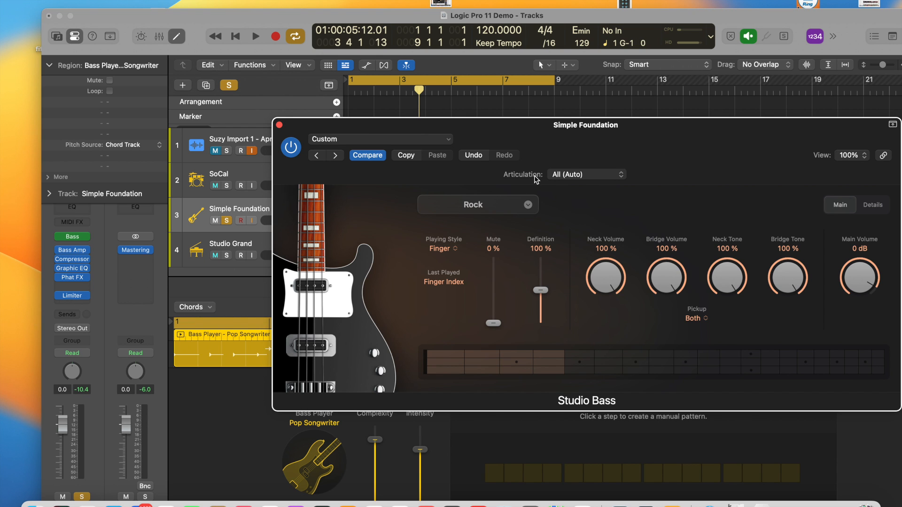
Check the Studio Bass articulations, set the Playing Style to Pick, and close the instrument window.
click(605, 176)
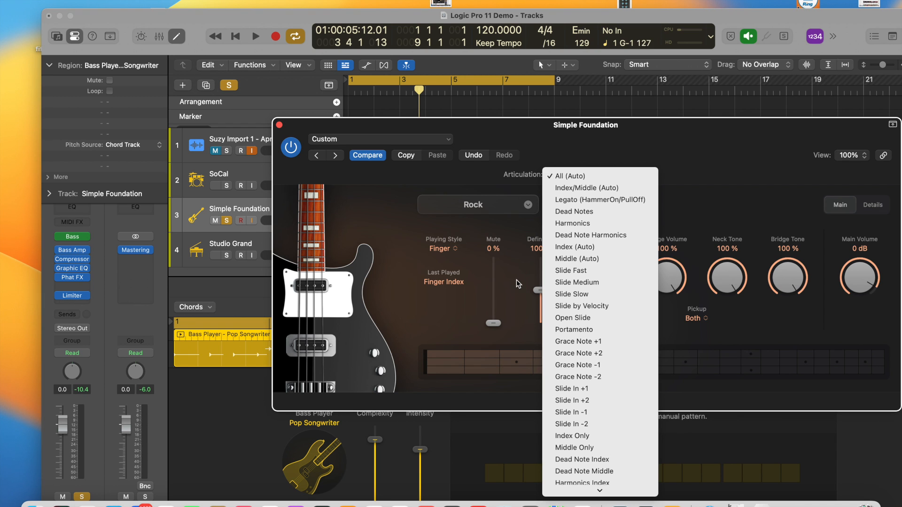
click(455, 256)
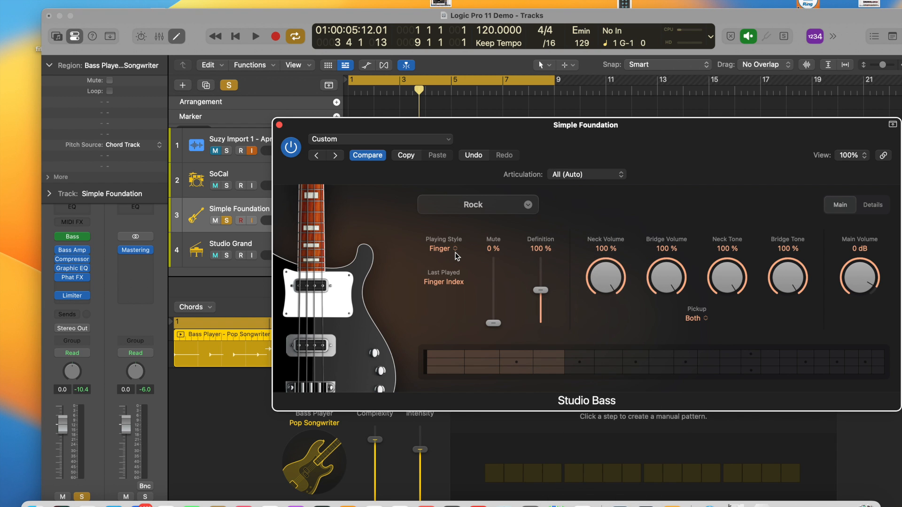
click(455, 249)
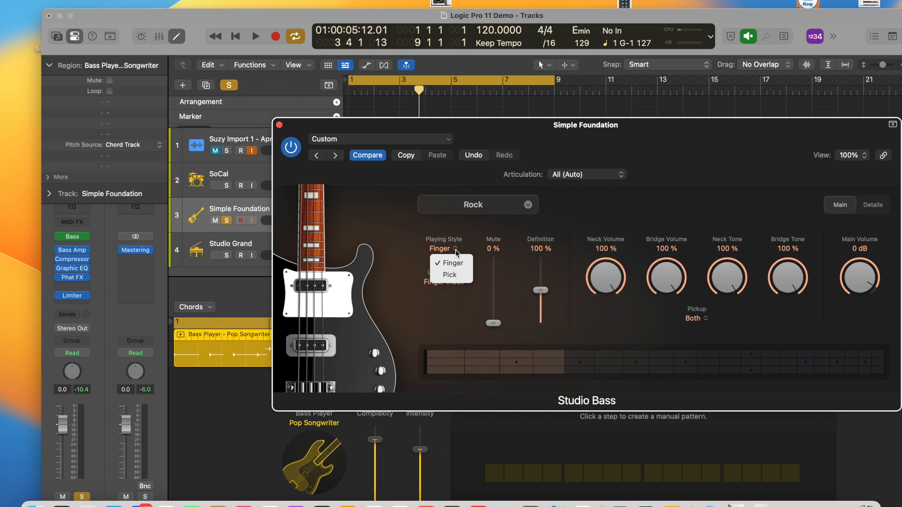
click(448, 277)
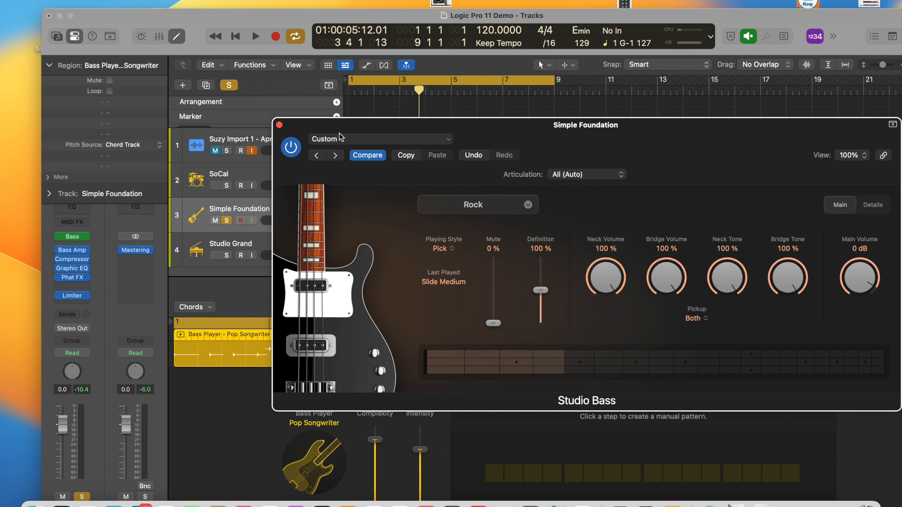
click(280, 125)
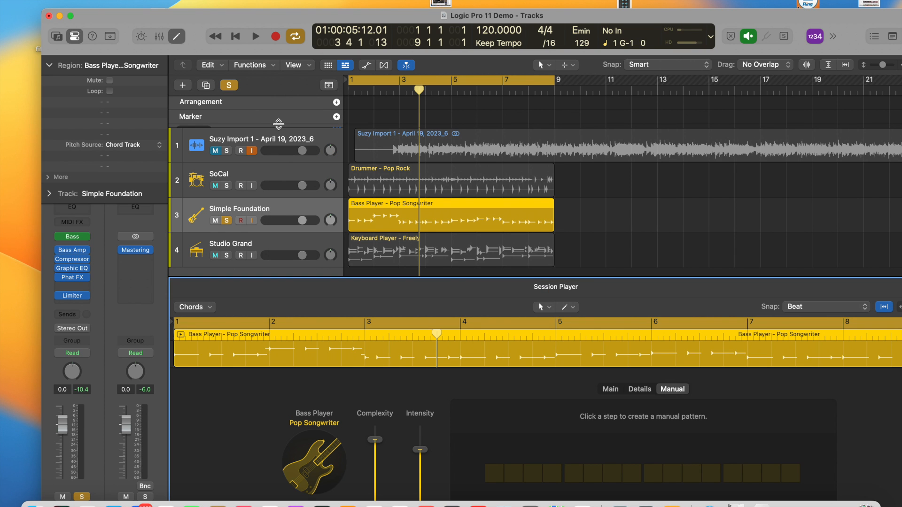
Solo the Studio Grand track instead of Simple Foundation and open its keyboard region in the Session Player editor.
click(233, 248)
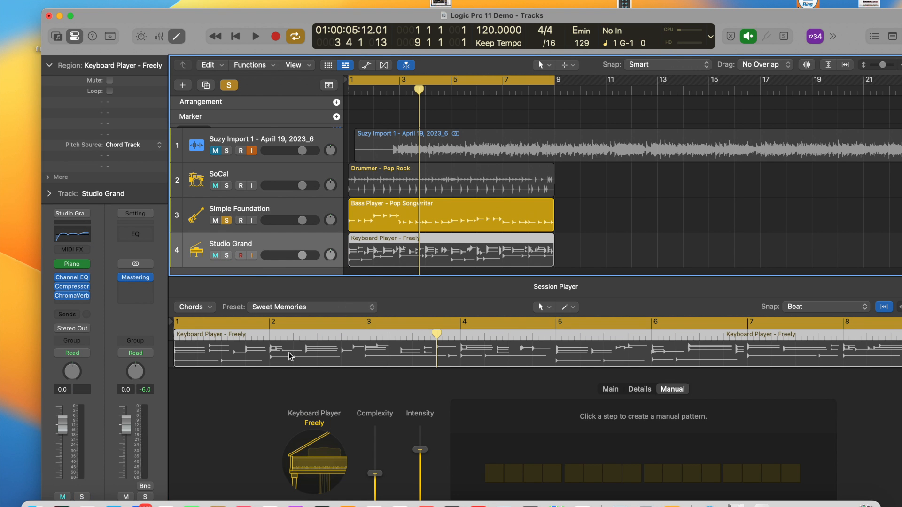
double_click(373, 243)
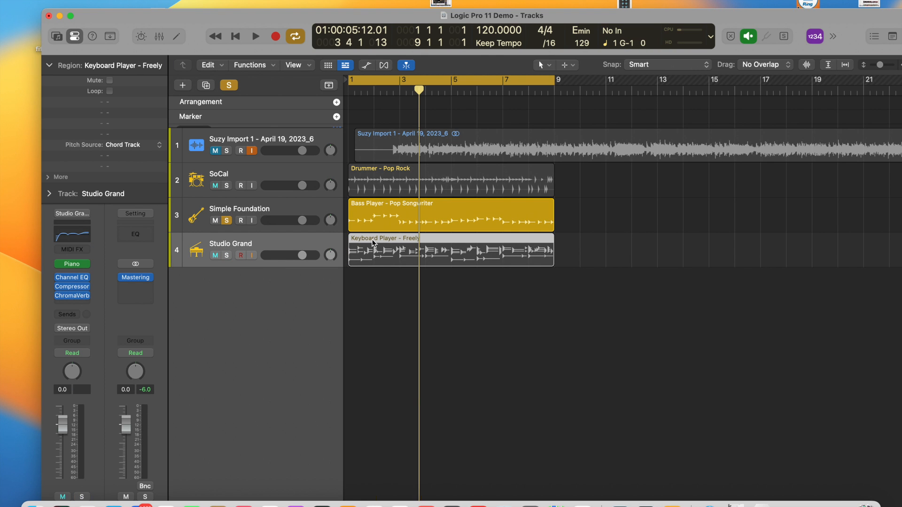
click(226, 255)
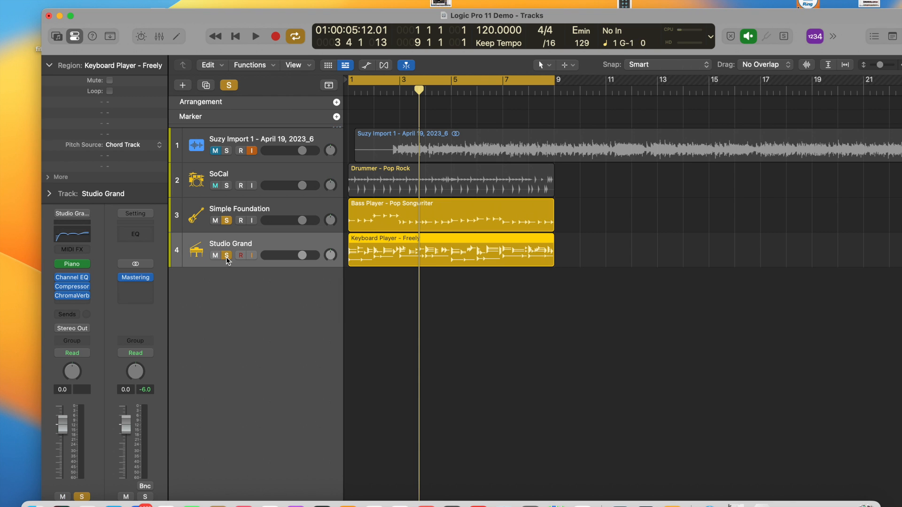
click(227, 221)
double_click(363, 253)
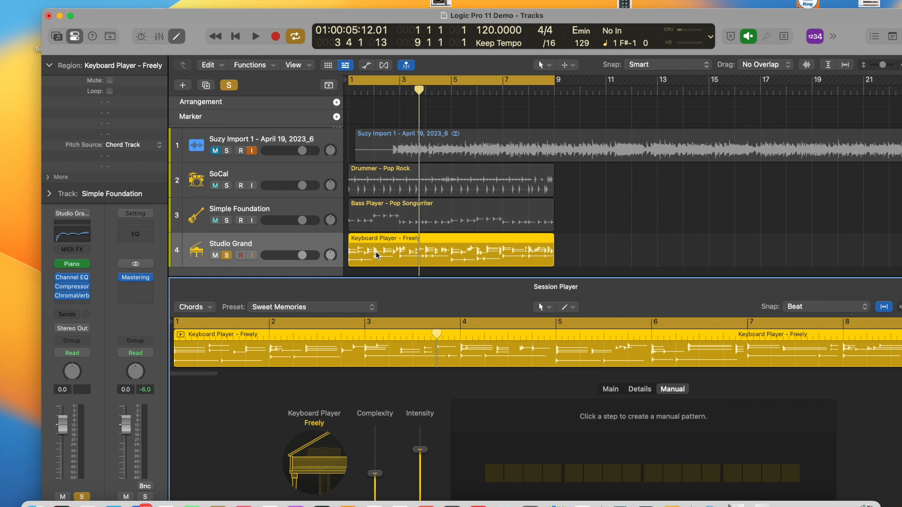
Enlarge the Session Player editor and review the keyboard player's Main and Details settings.
click(611, 390)
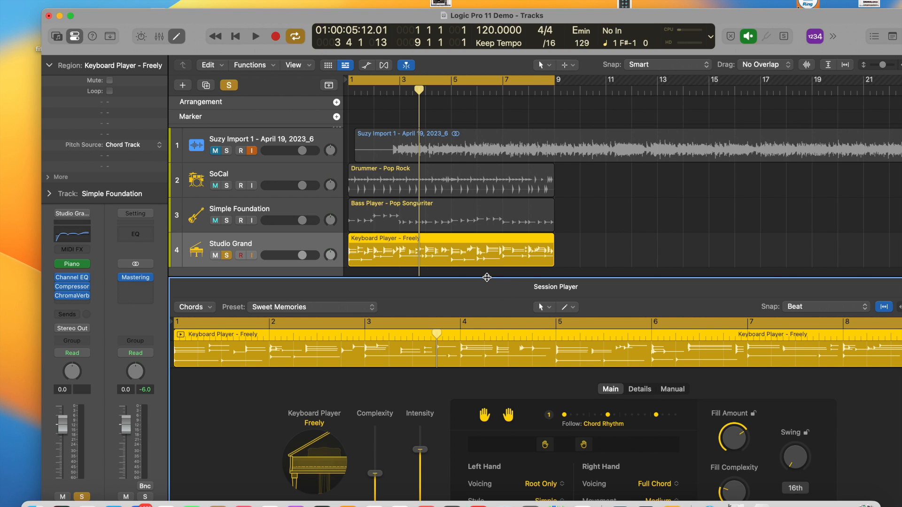
drag(489, 277, 496, 224)
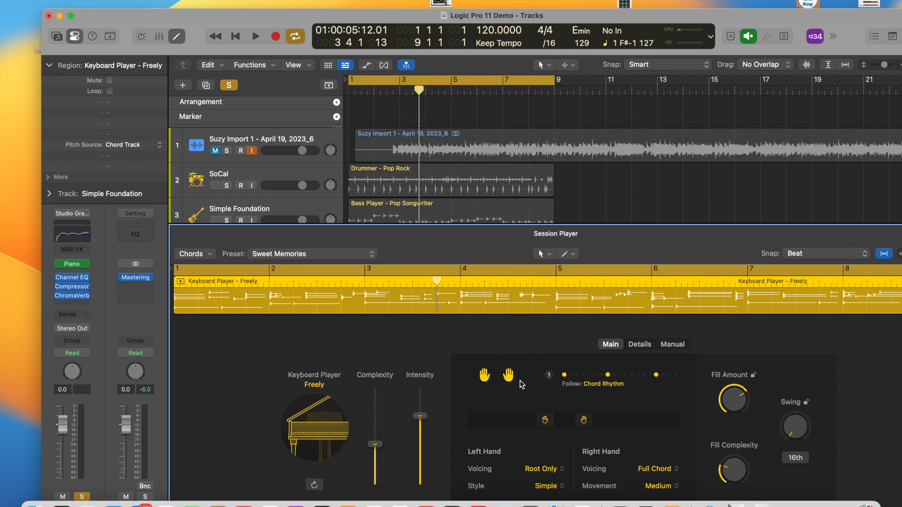
click(639, 345)
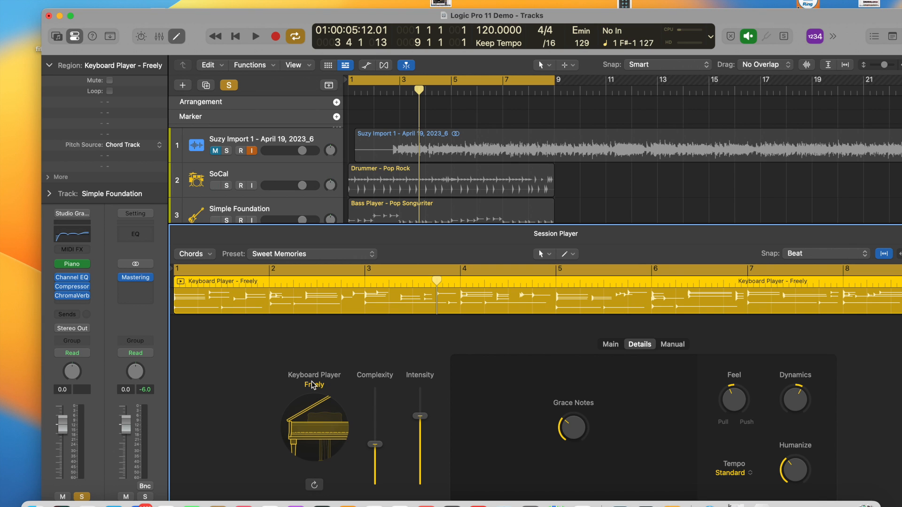
Open the Studio Grand track's Studio Piano instrument, try the Vintage Upright model, and set the piano to Concert Grand.
mouse_move(75, 268)
click(75, 266)
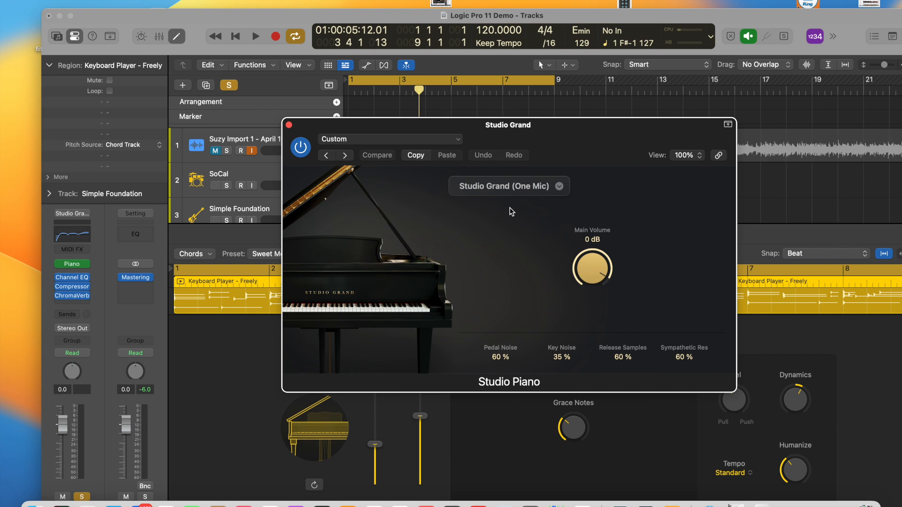
click(559, 186)
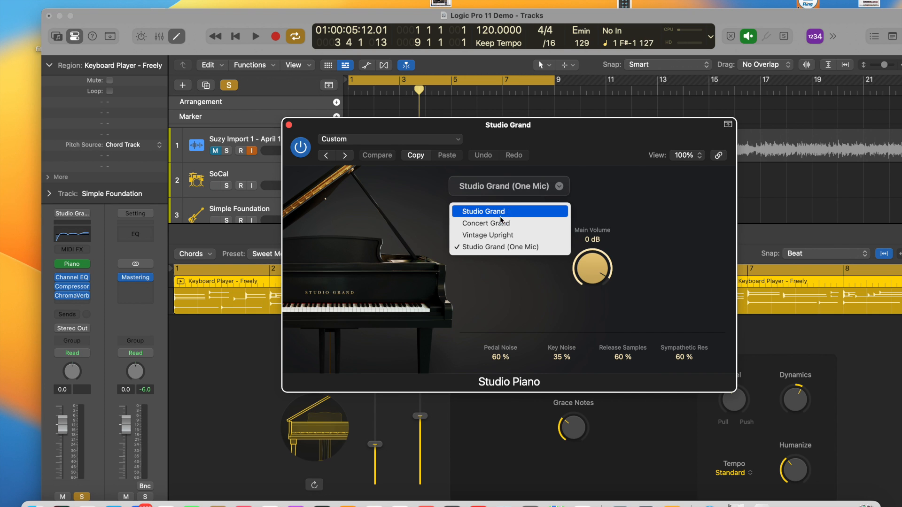
click(486, 226)
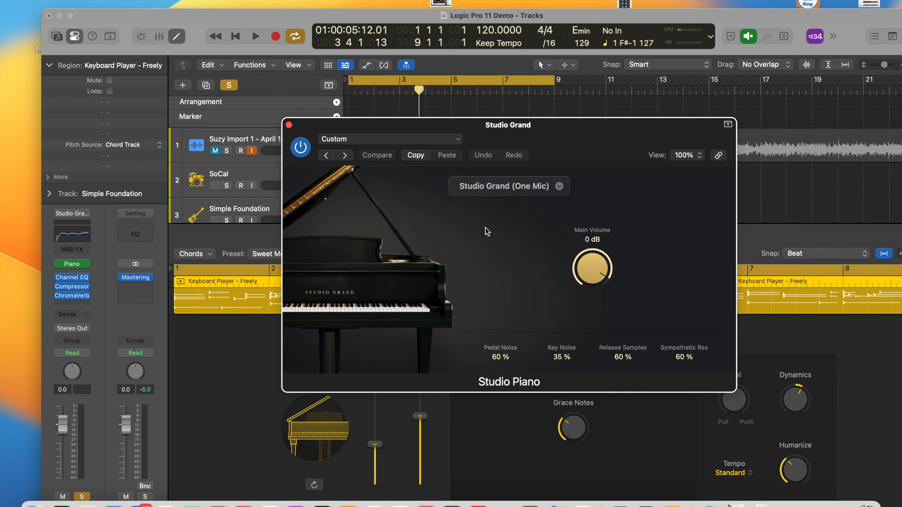
click(559, 185)
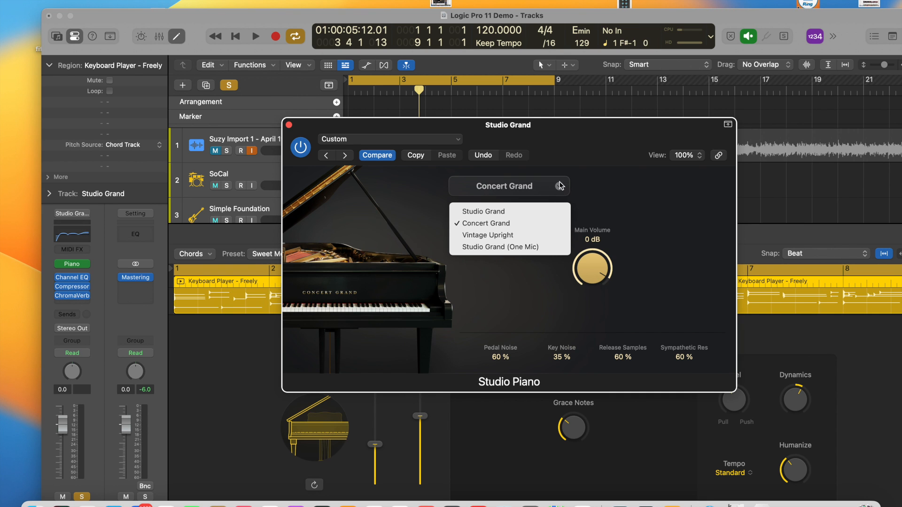
click(466, 237)
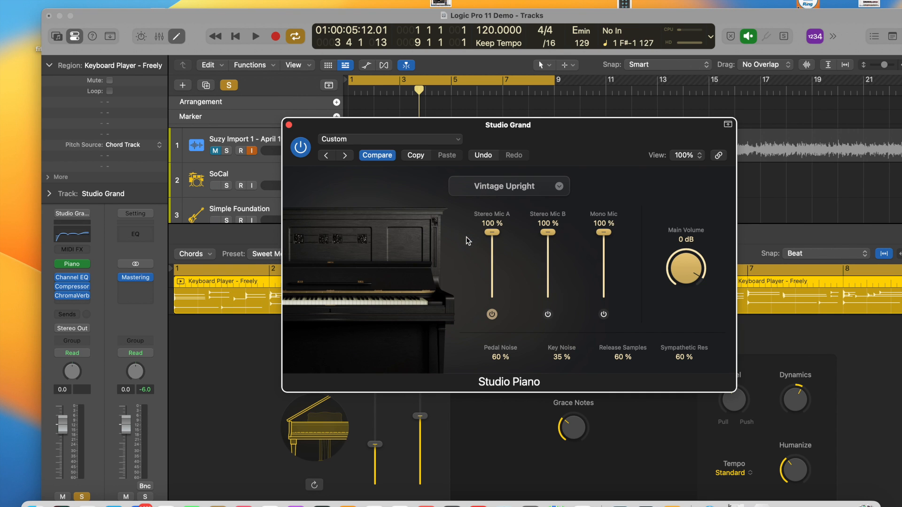
click(561, 188)
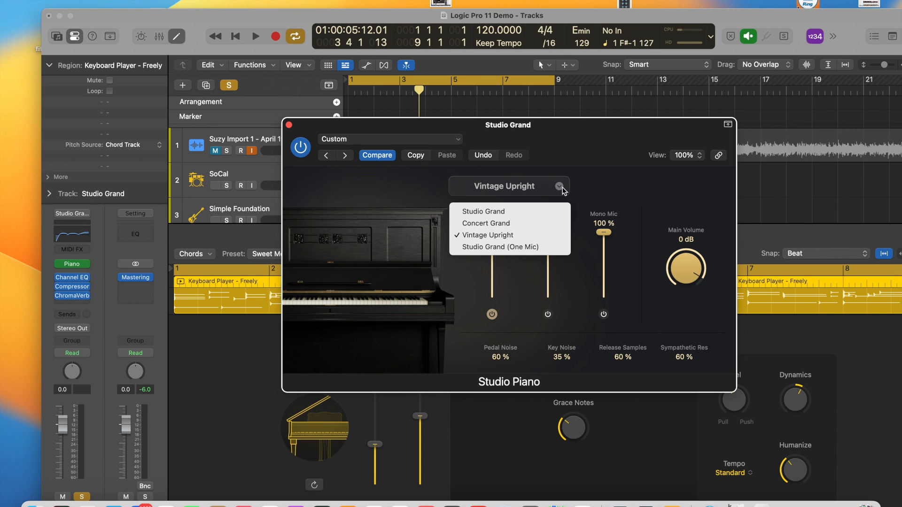
click(465, 225)
Move the Studio Piano window clear of the tracks and play back a few bars of the soloed Studio Grand part.
drag(397, 129, 321, 360)
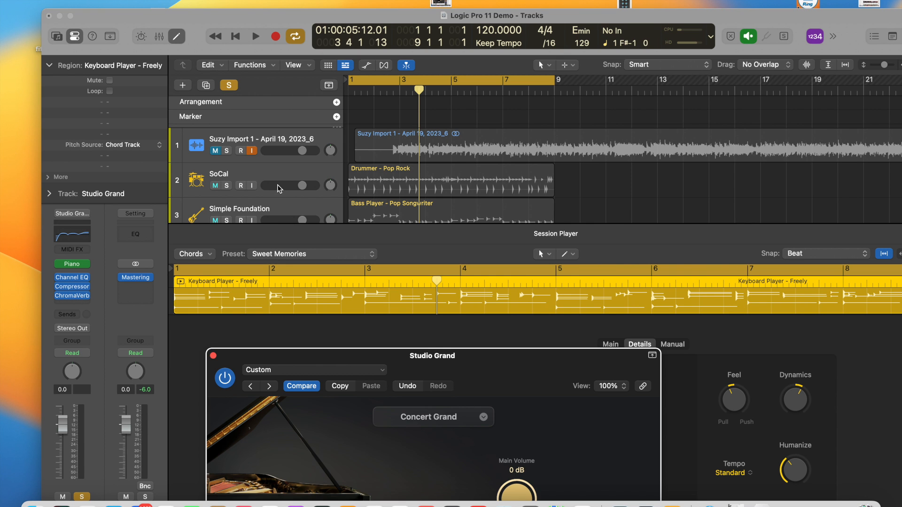
scroll(253, 188, down, 5)
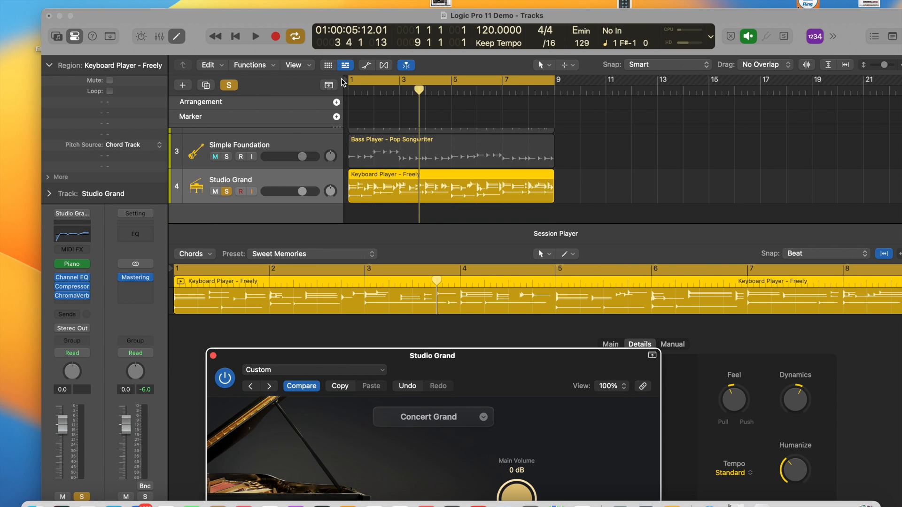
click(256, 37)
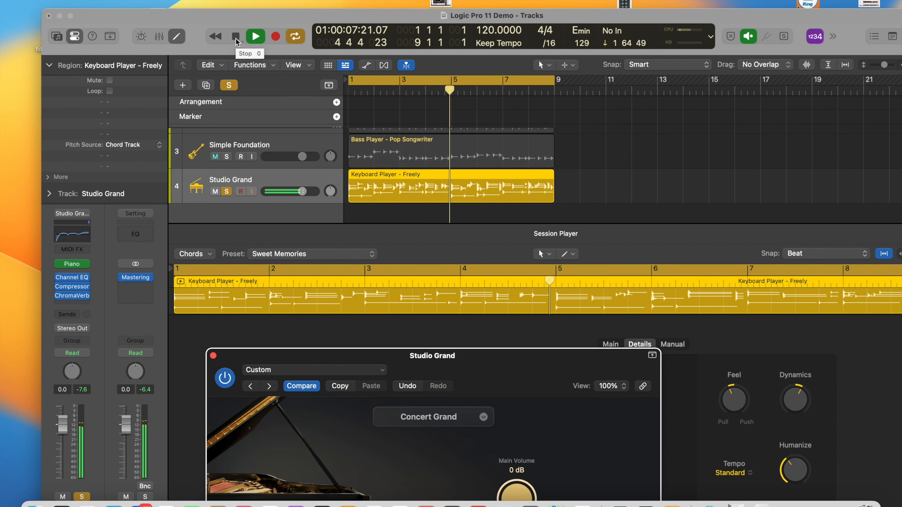
click(236, 39)
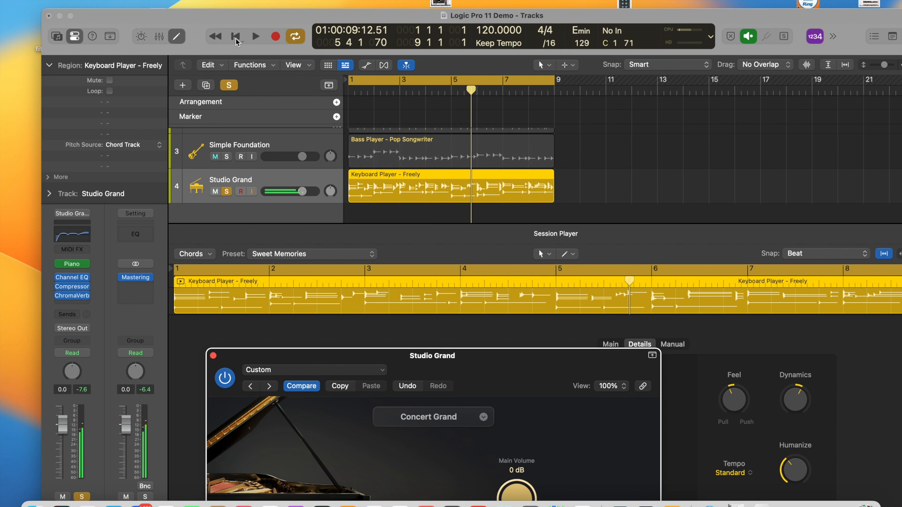